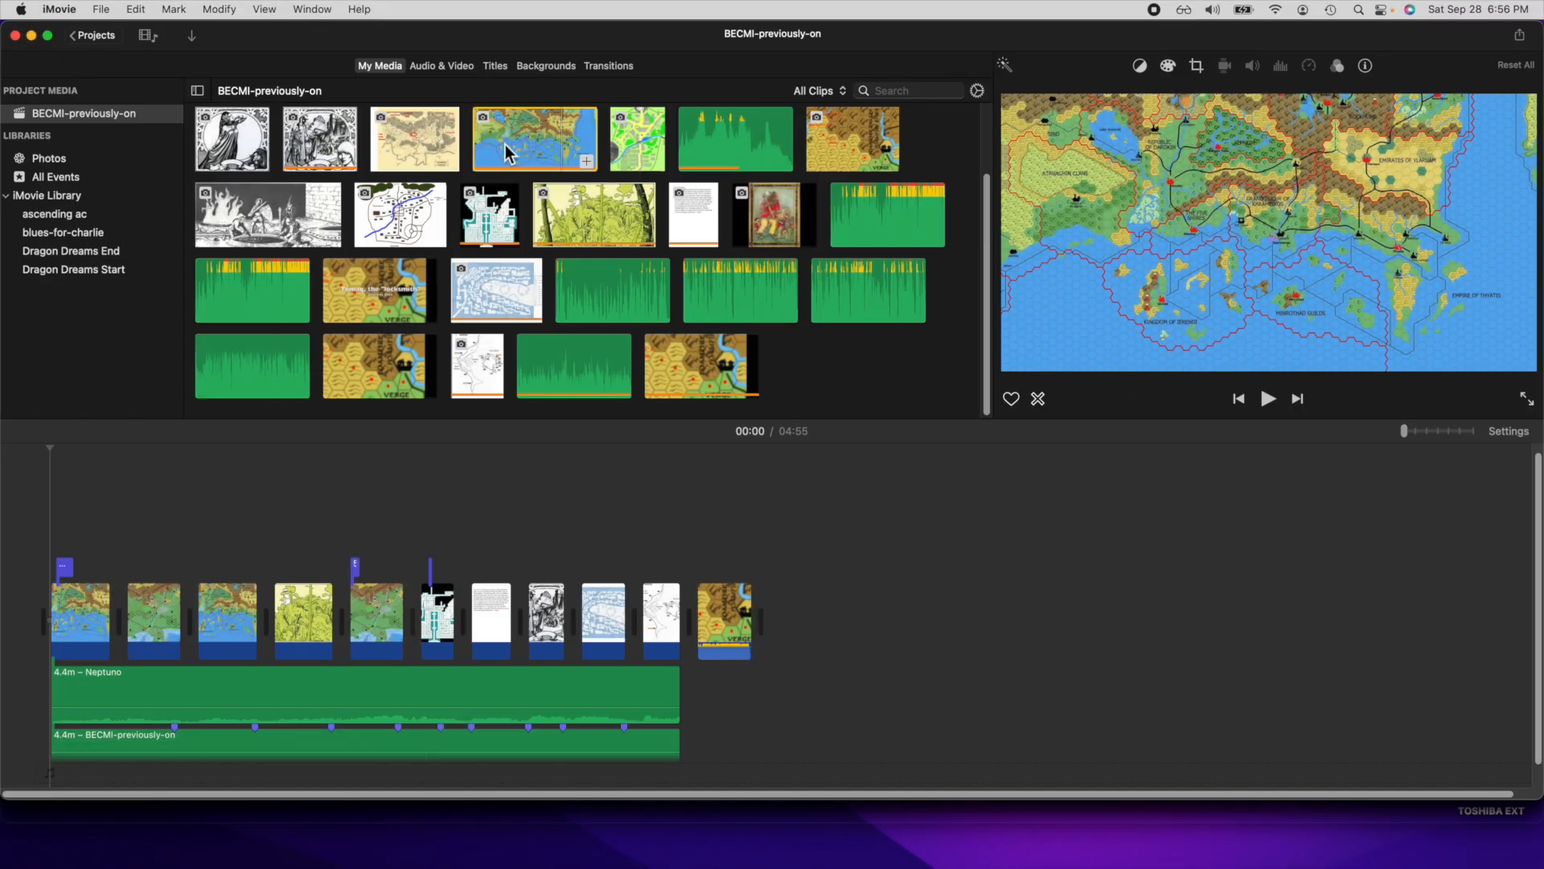
Step: Preview the project's still images, including the framed woman, the cauldron scene, the forest drawing and the dungeon map
{"action": "left_click", "coordinate": [237, 151]}
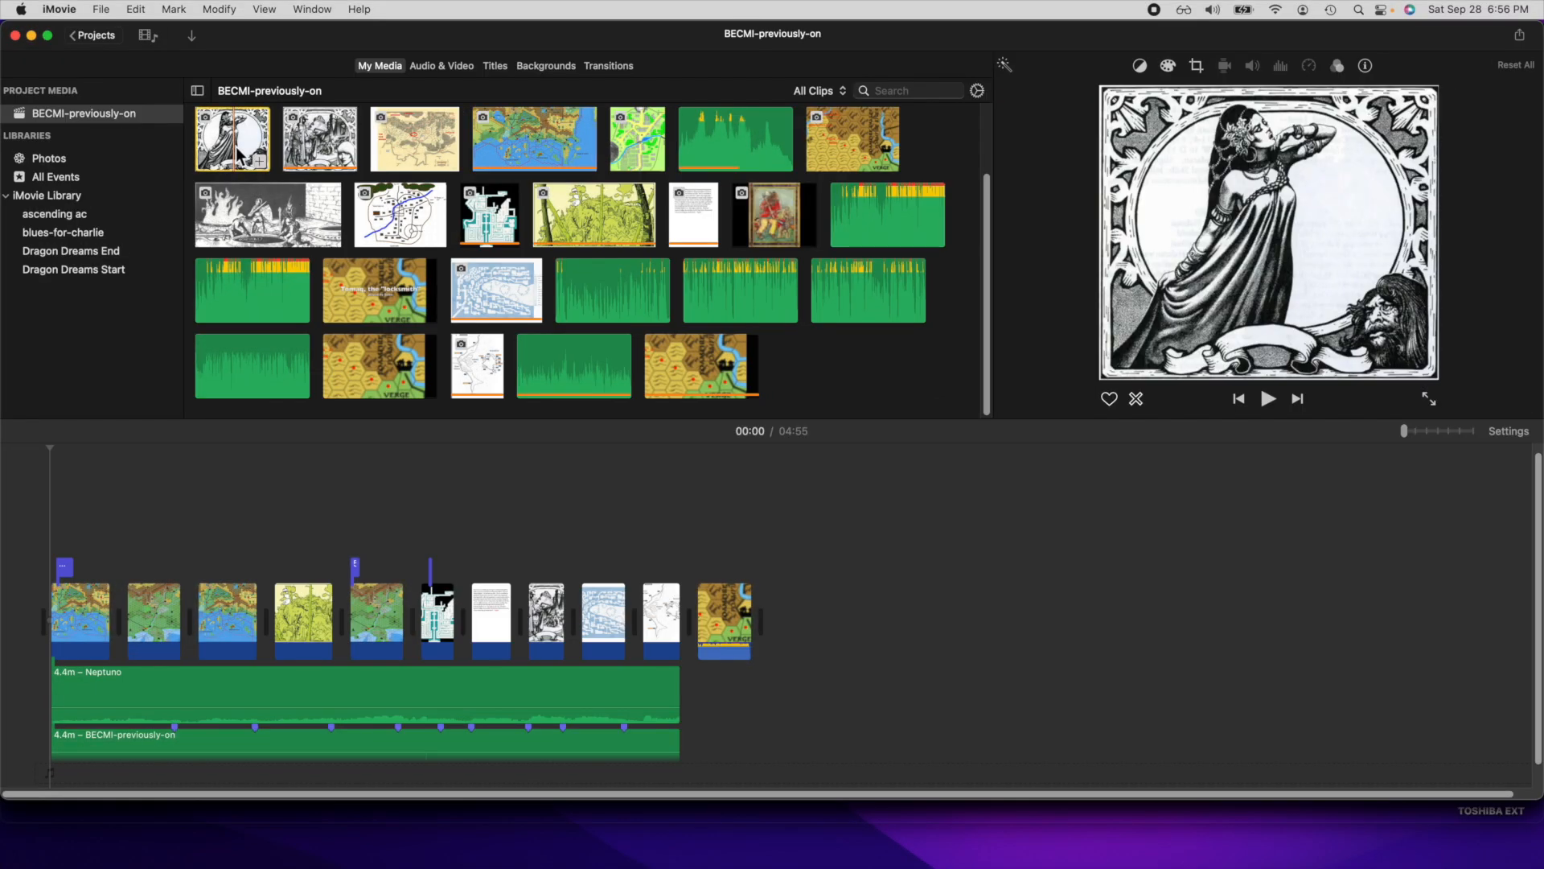
{"action": "left_click", "coordinate": [306, 228]}
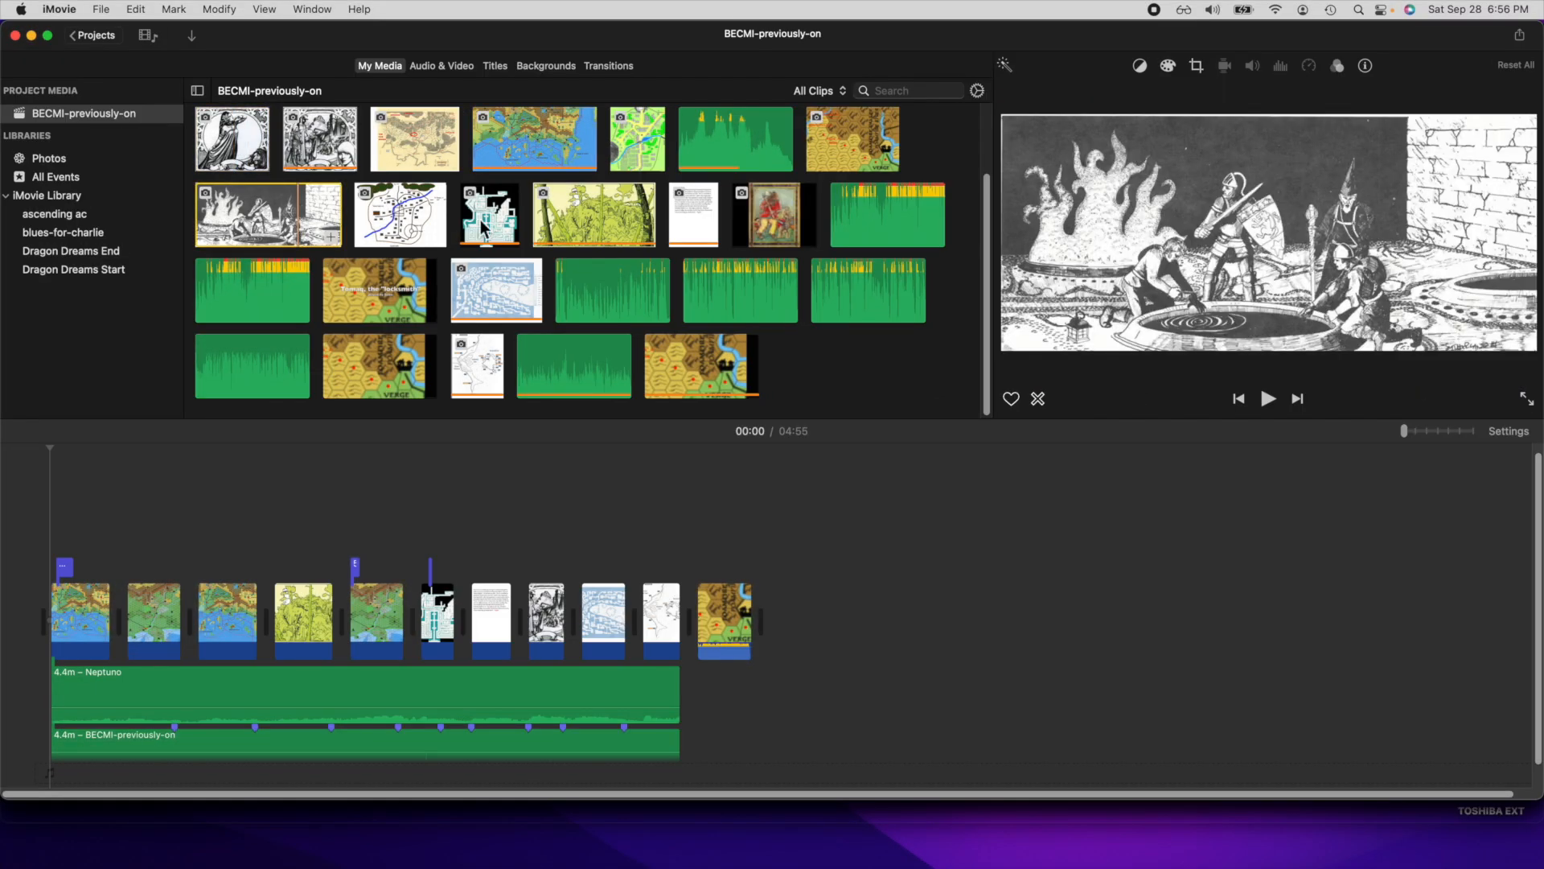
{"action": "left_click", "coordinate": [631, 217]}
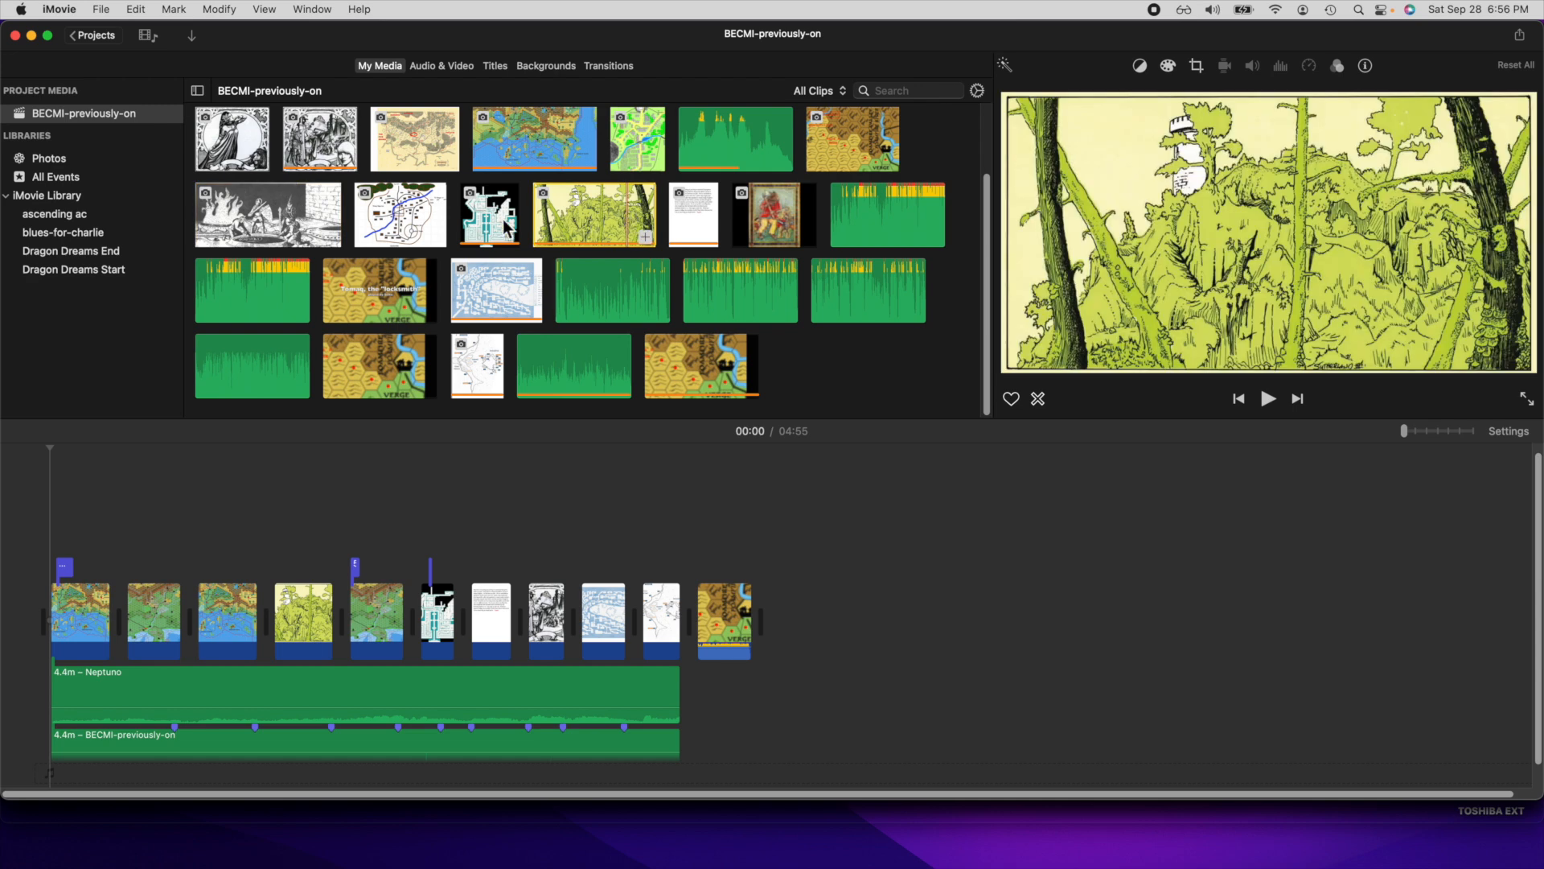
{"action": "left_click", "coordinate": [479, 226]}
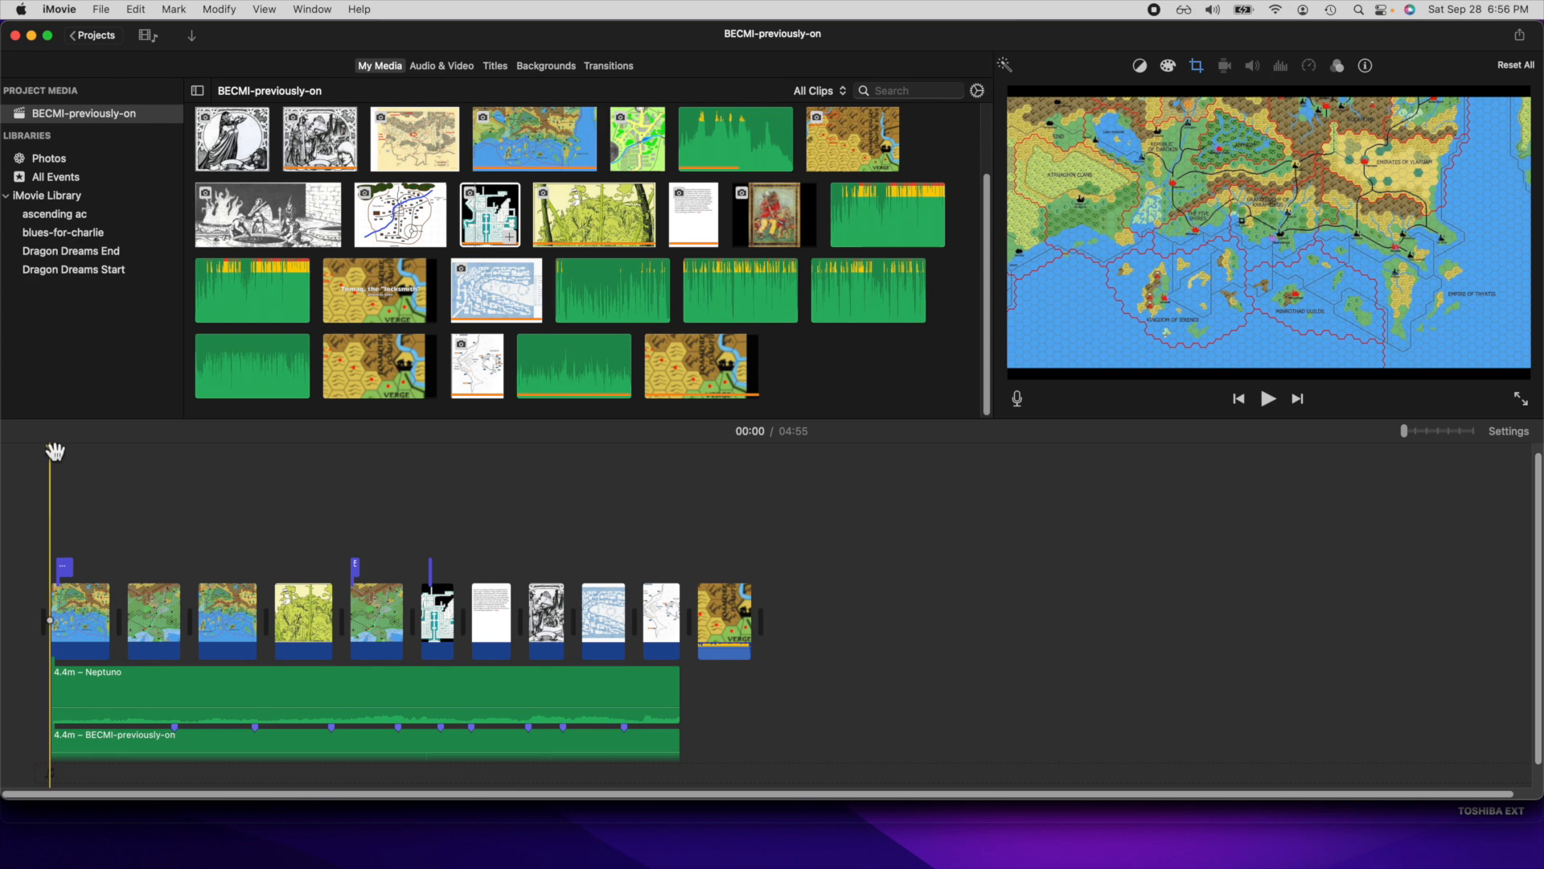
Step: Examine the Neptuno music track and the BECMI-previously-on narration track beneath the timeline clips
{"action": "left_click", "coordinate": [152, 684]}
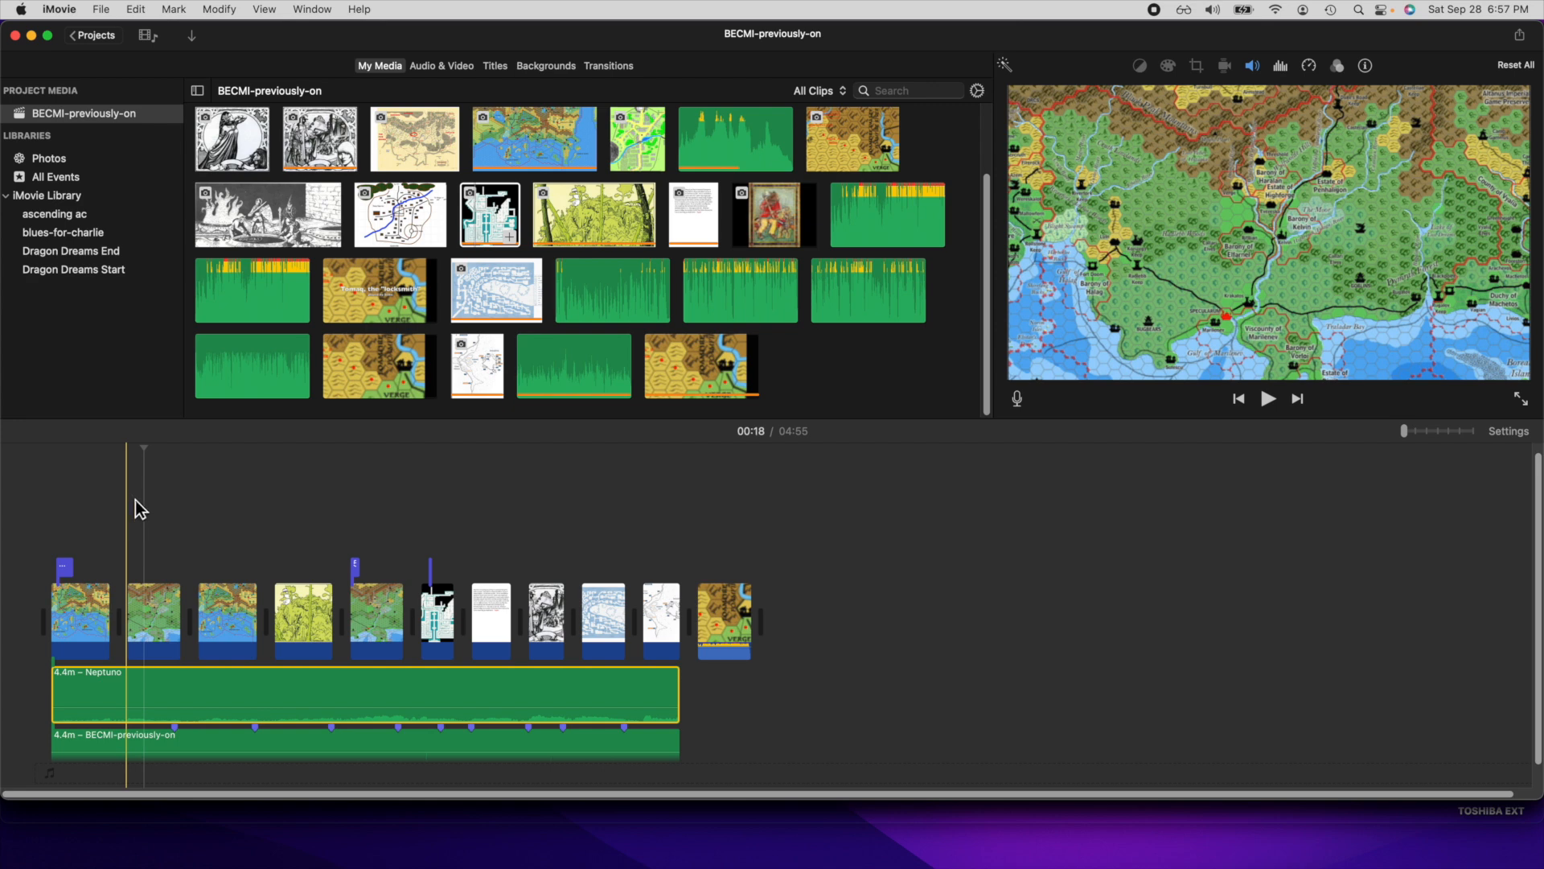
{"action": "left_click", "coordinate": [96, 705]}
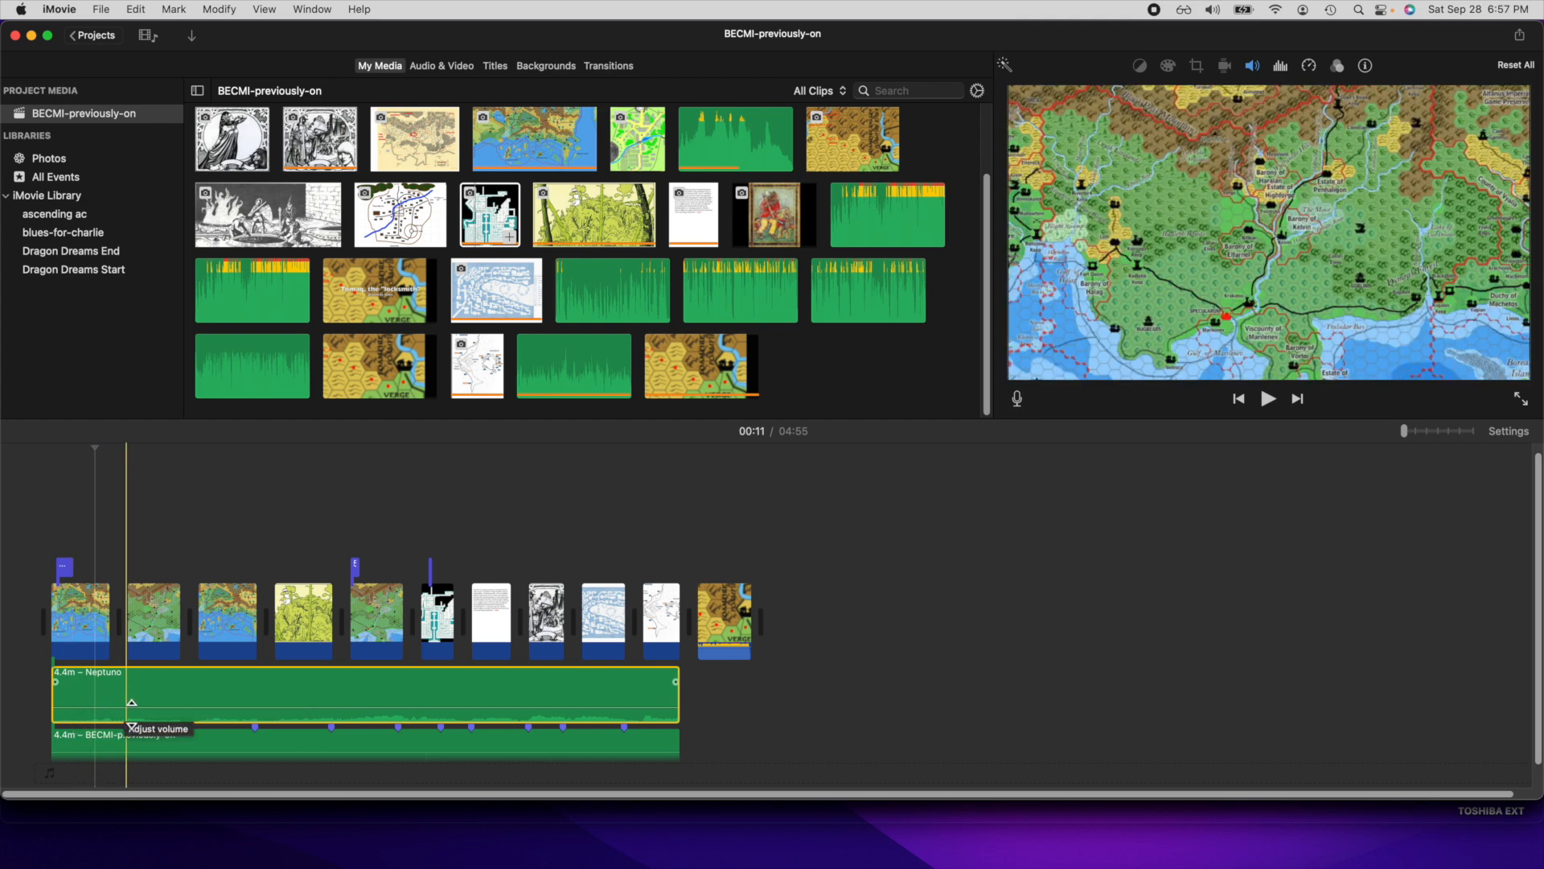
{"action": "scroll", "coordinate": [131, 703], "scroll_direction": "down", "scroll_amount": 1}
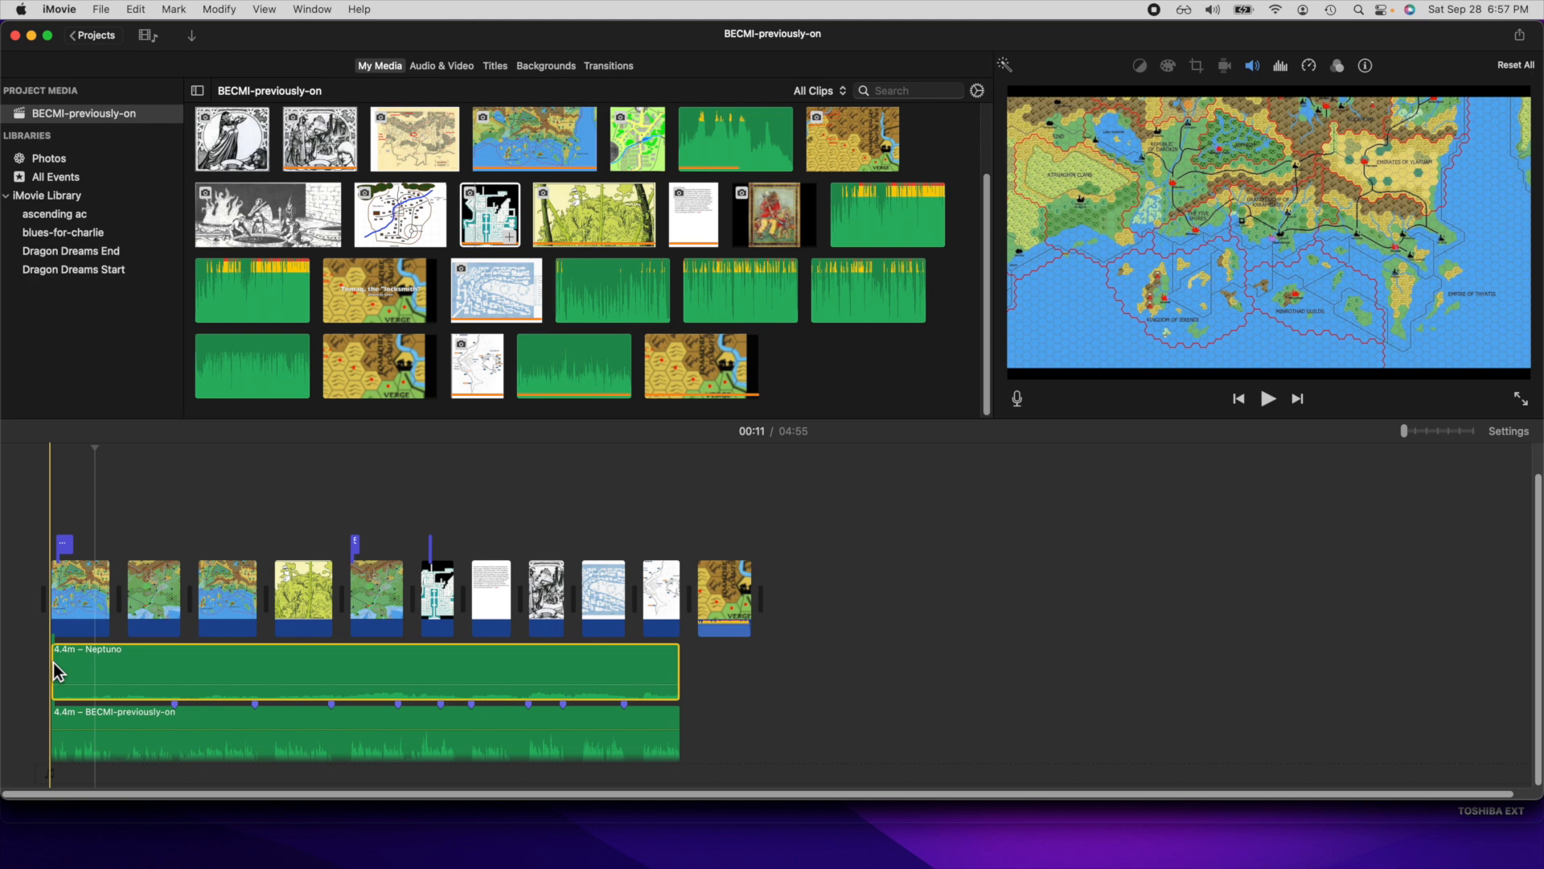
{"action": "left_click", "coordinate": [137, 718]}
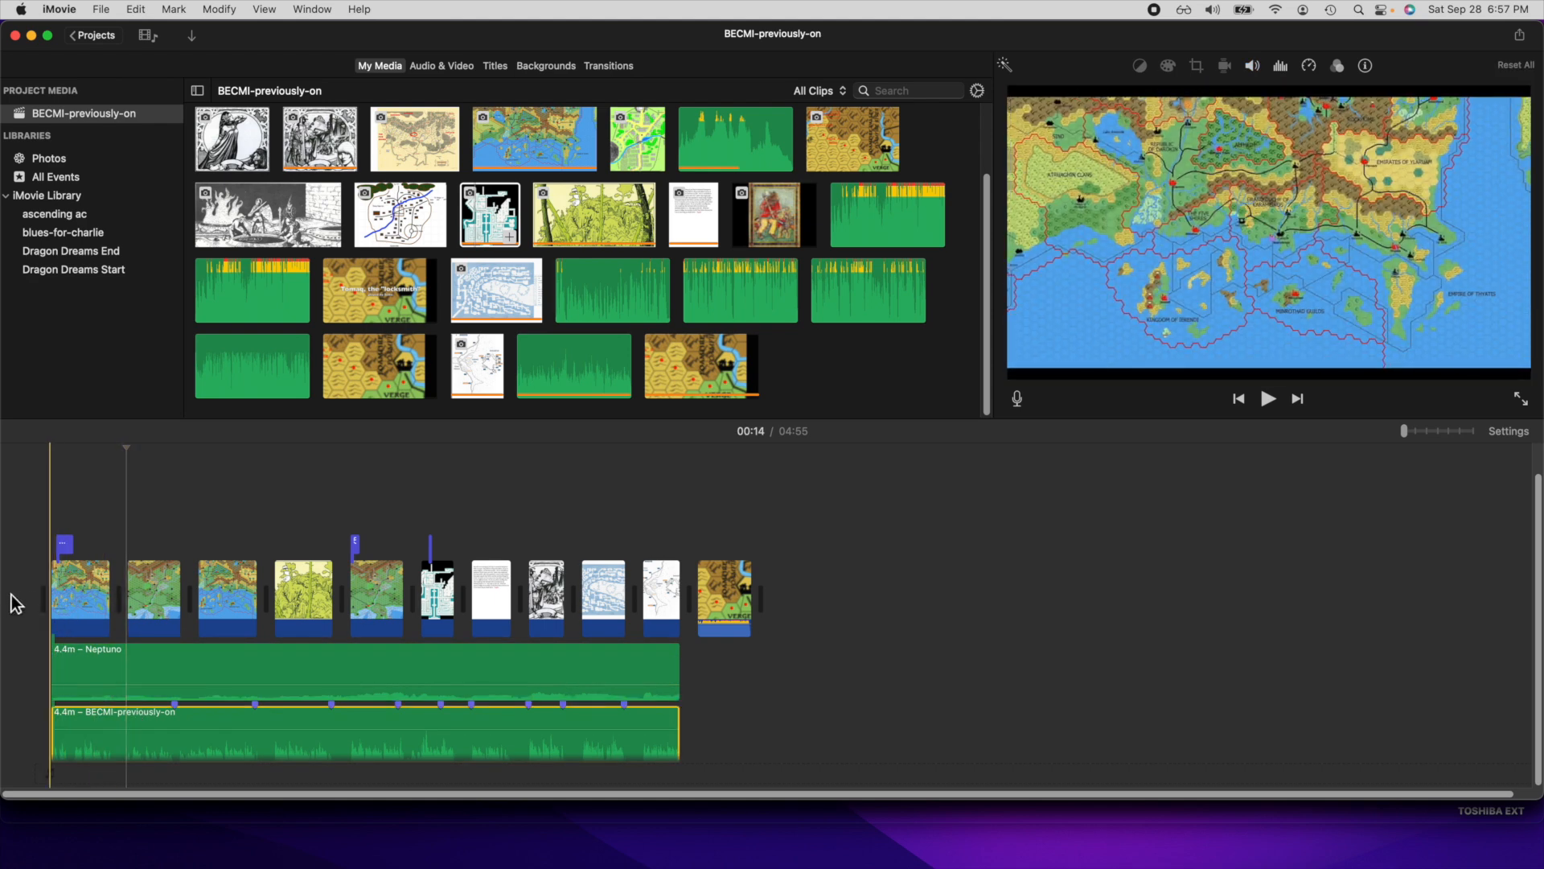
Step: Show the Ken Burns crop settings of the first map clip and inspect its start and end frames
{"action": "left_click", "coordinate": [75, 604]}
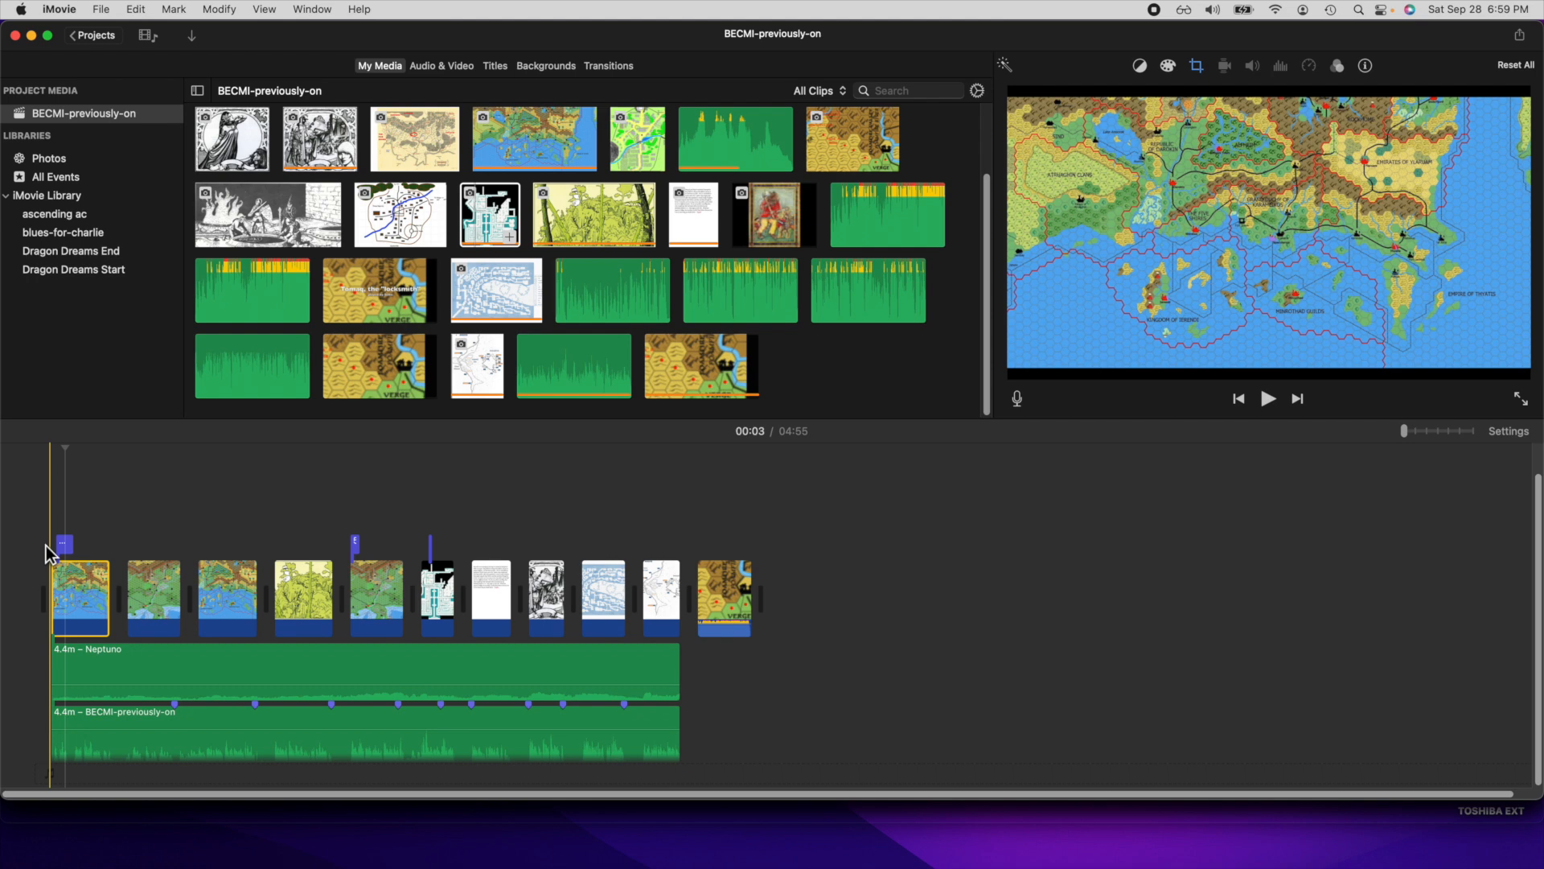
{"action": "left_click", "coordinate": [46, 546]}
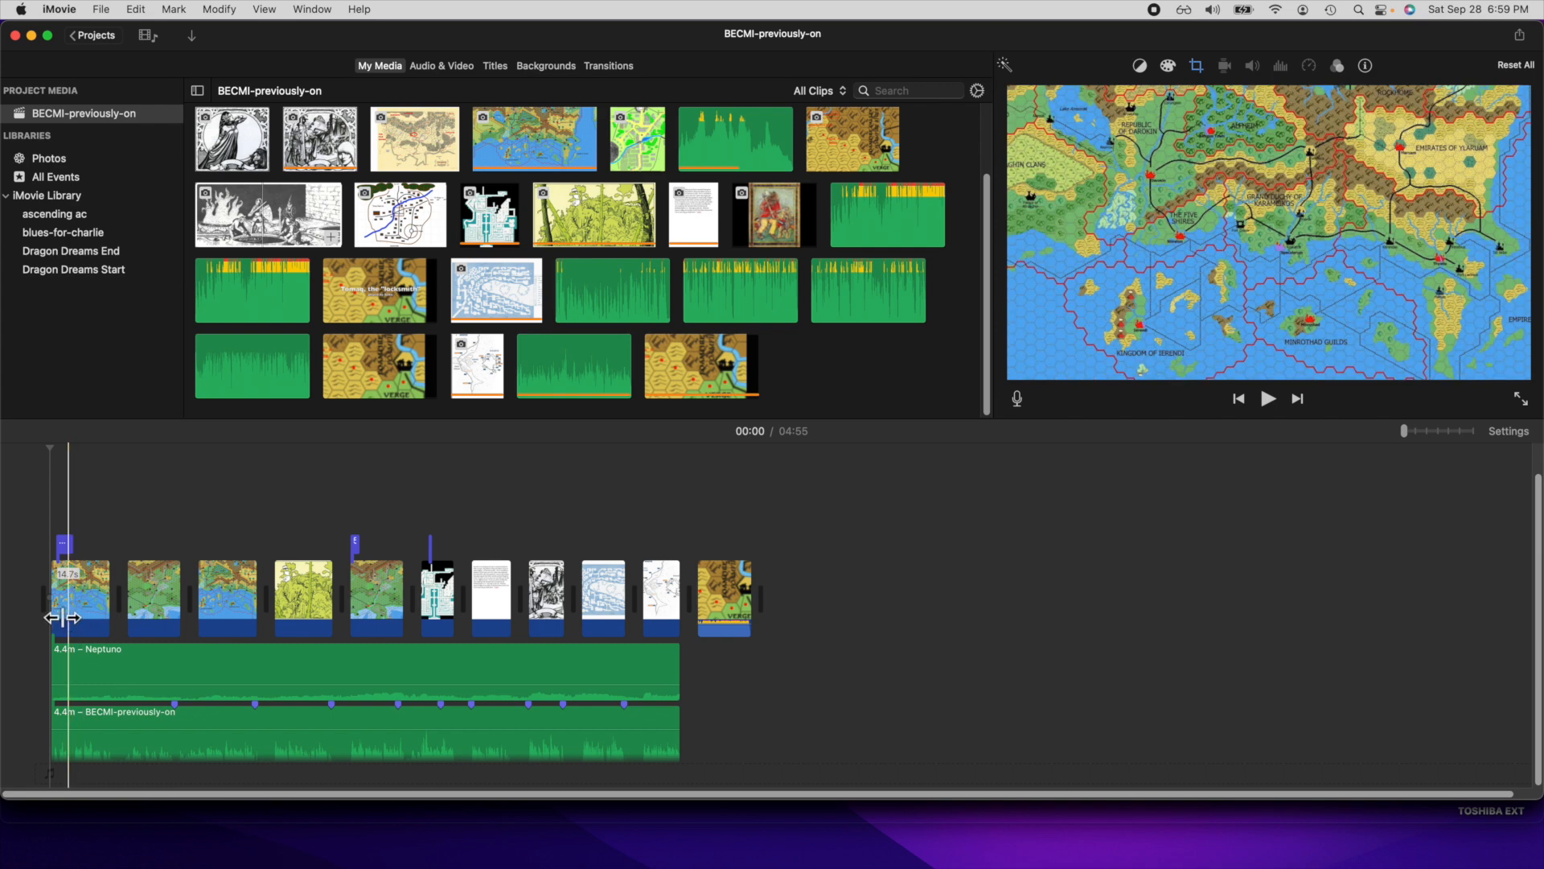
{"action": "left_click", "coordinate": [72, 595]}
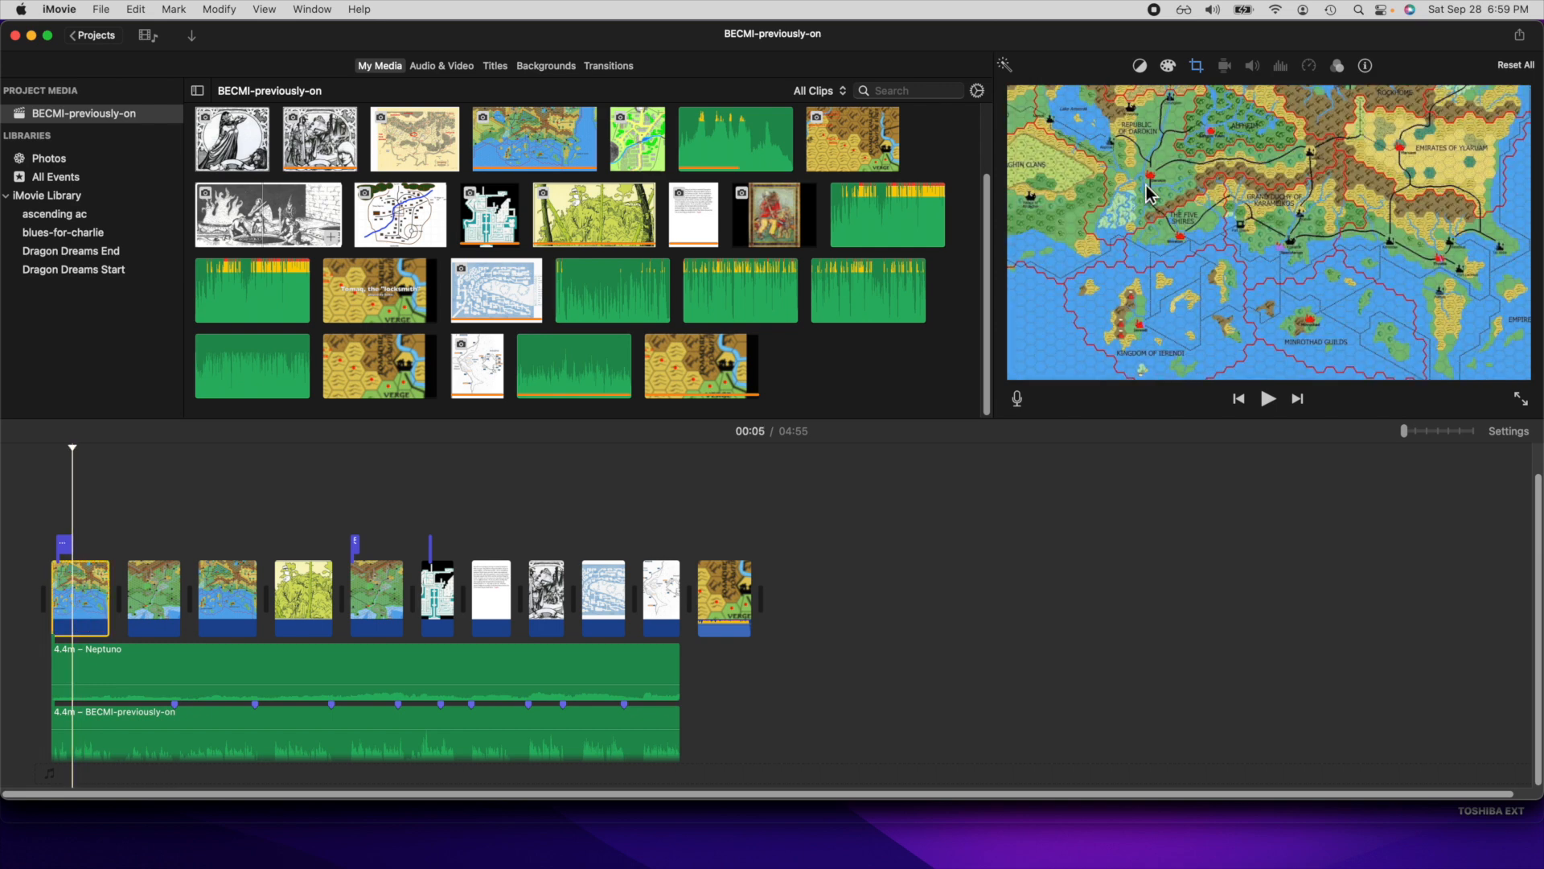
{"action": "left_click", "coordinate": [1204, 75]}
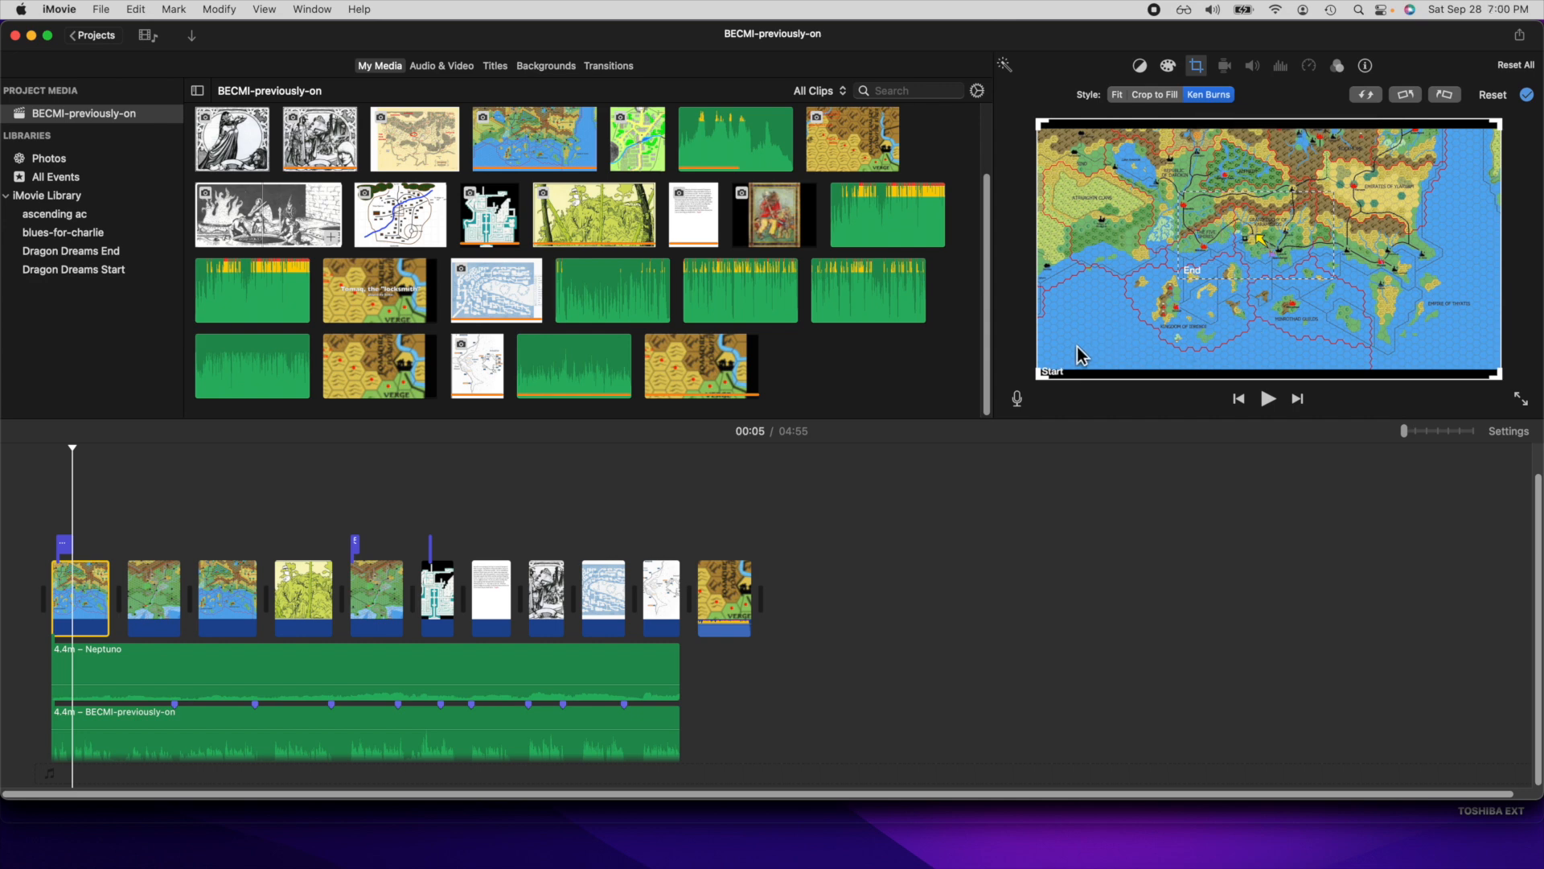
{"action": "left_click", "coordinate": [1228, 257]}
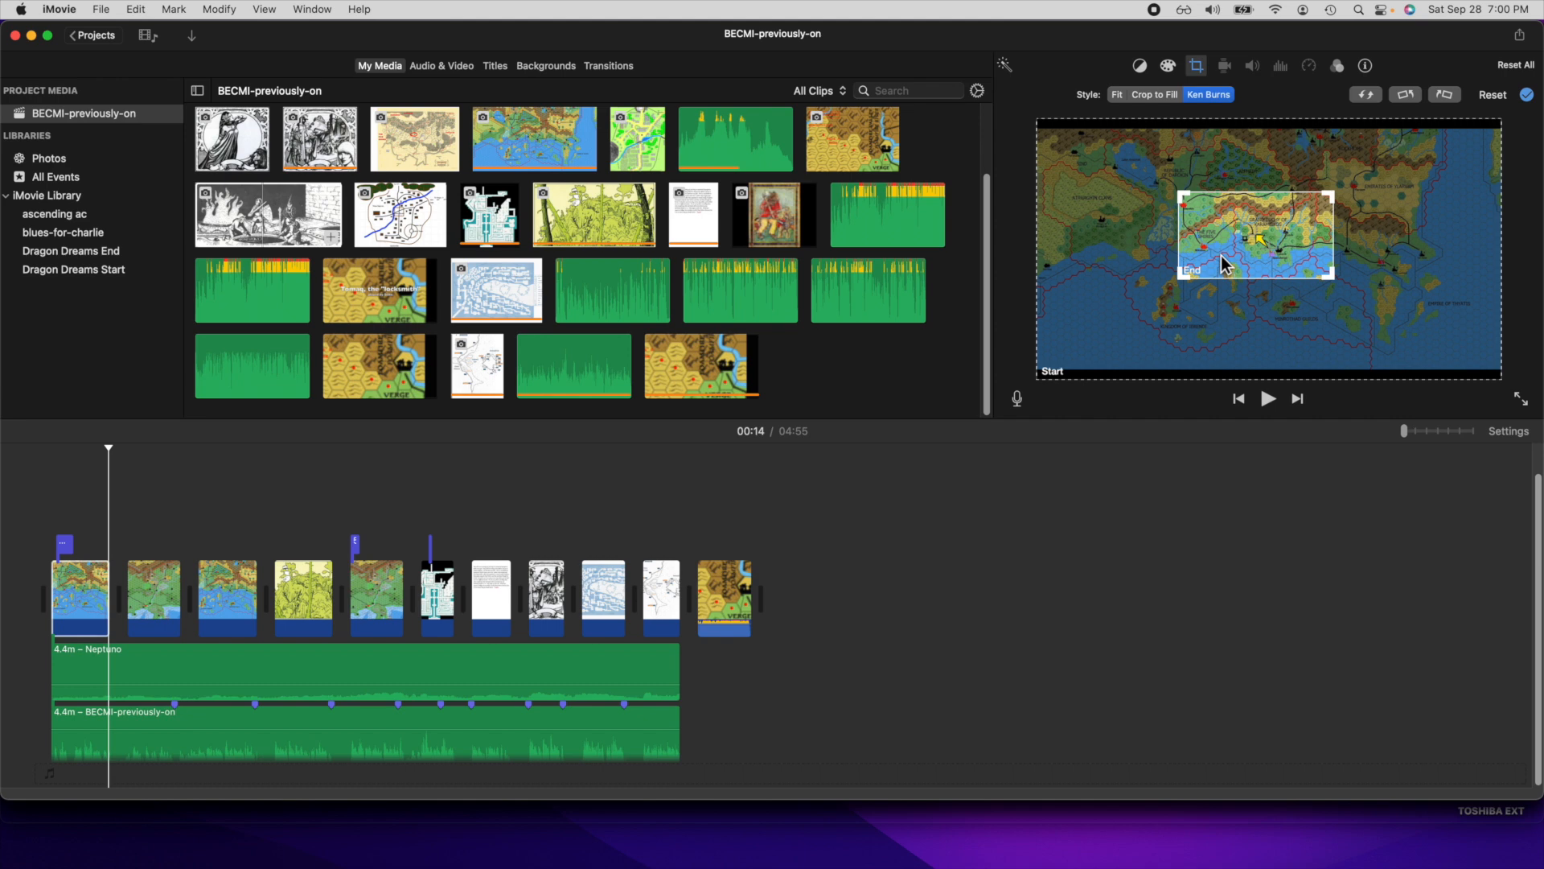
Step: Inspect the crop settings of the forest clip, the dungeon map clip and the final hex map clip
{"action": "left_click", "coordinate": [323, 592]}
{"action": "left_click", "coordinate": [322, 591]}
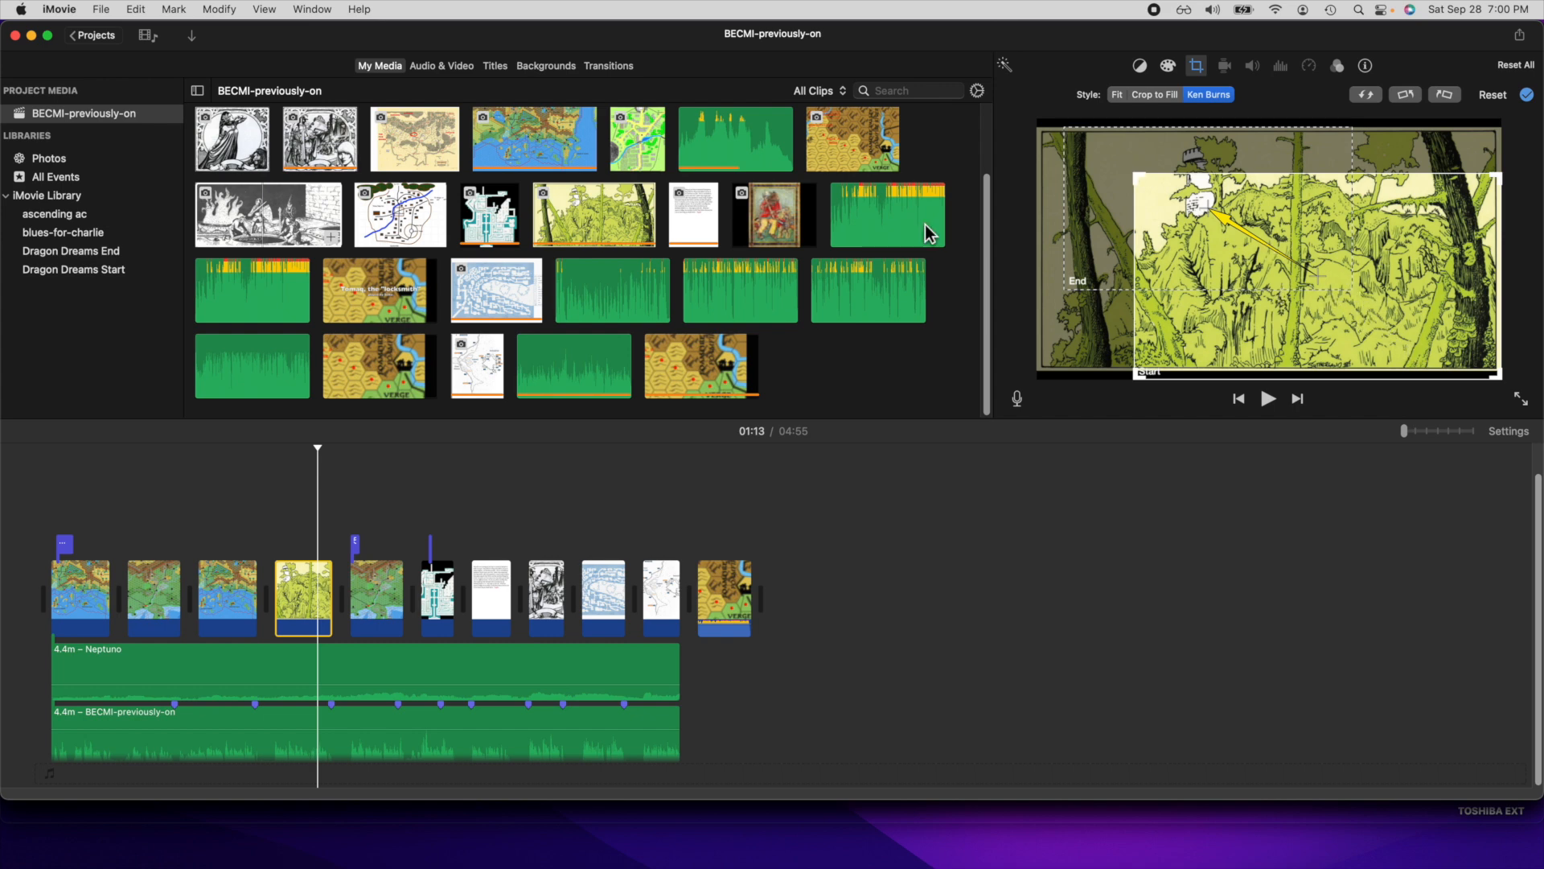
{"action": "left_click", "coordinate": [444, 606]}
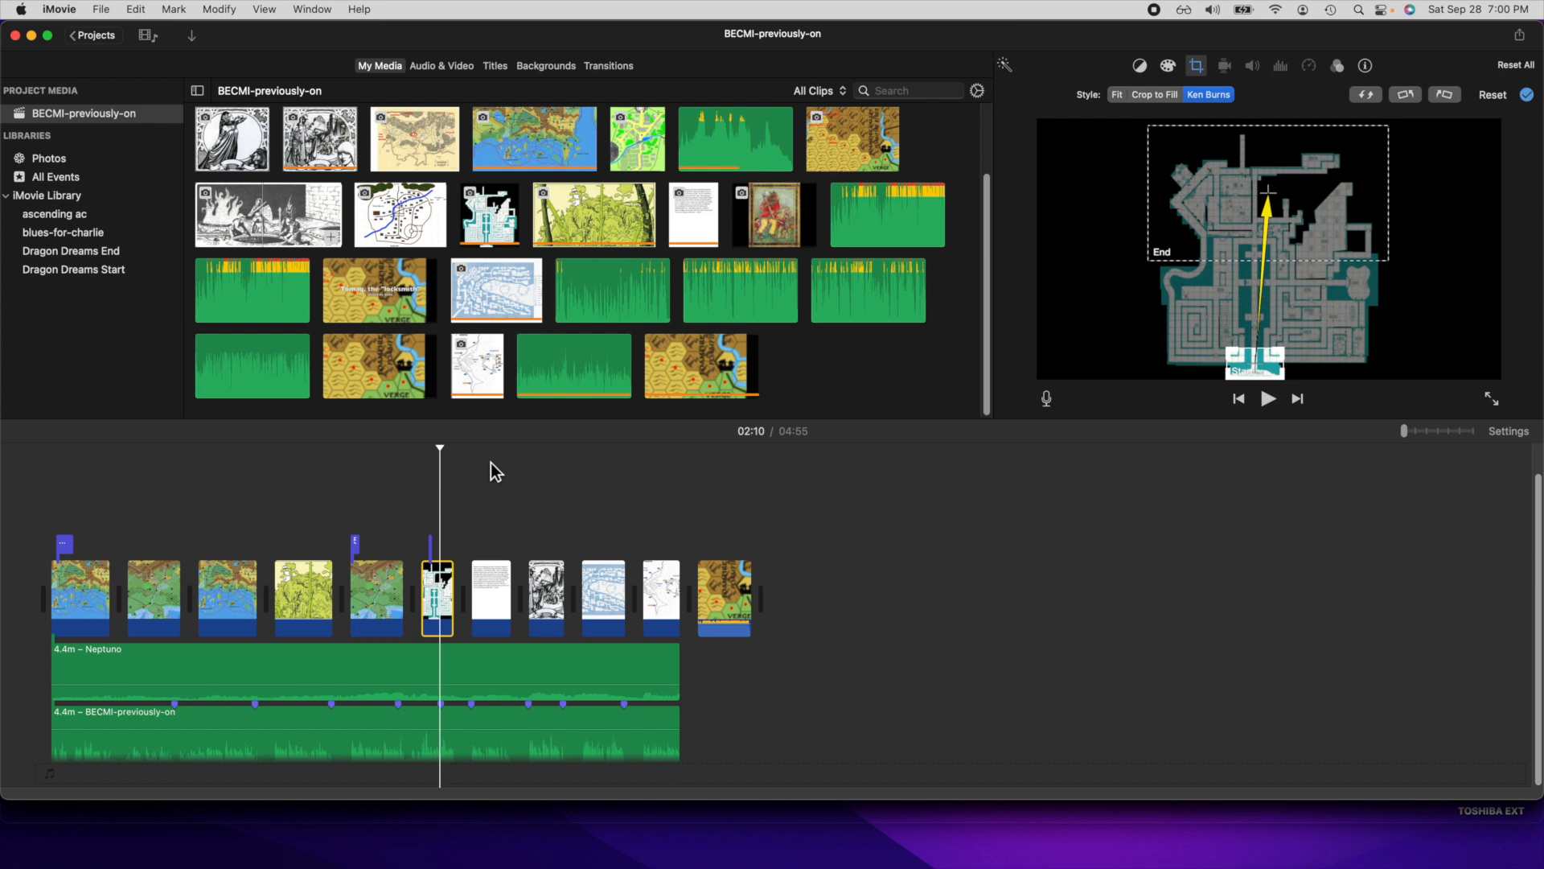
{"action": "left_click", "coordinate": [728, 615]}
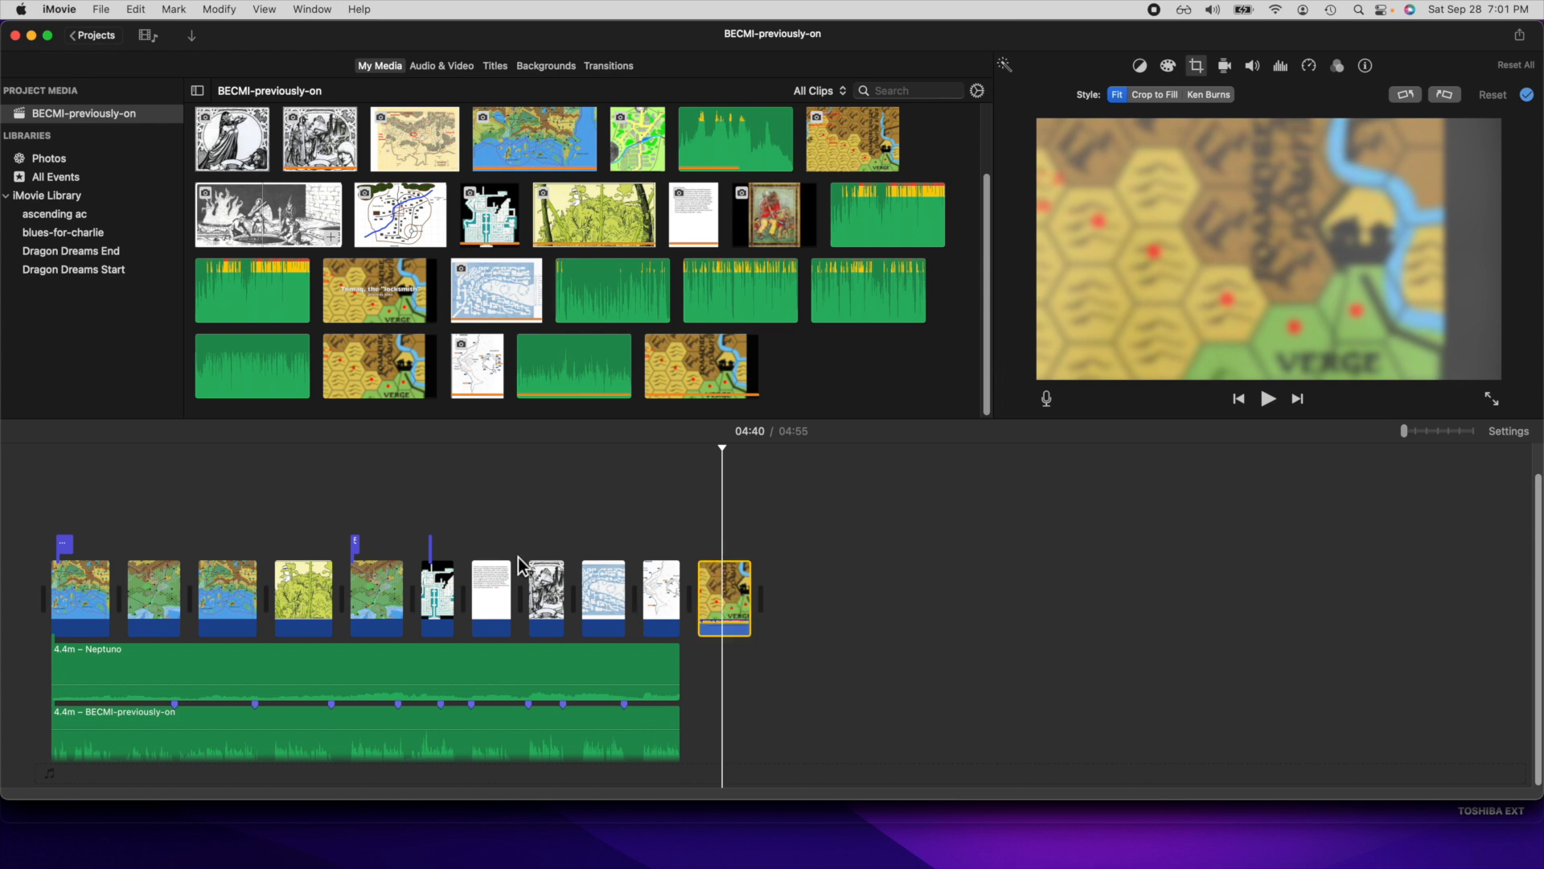
Step: Leave the current project and open the BECMI-intro project
{"action": "left_click", "coordinate": [94, 36]}
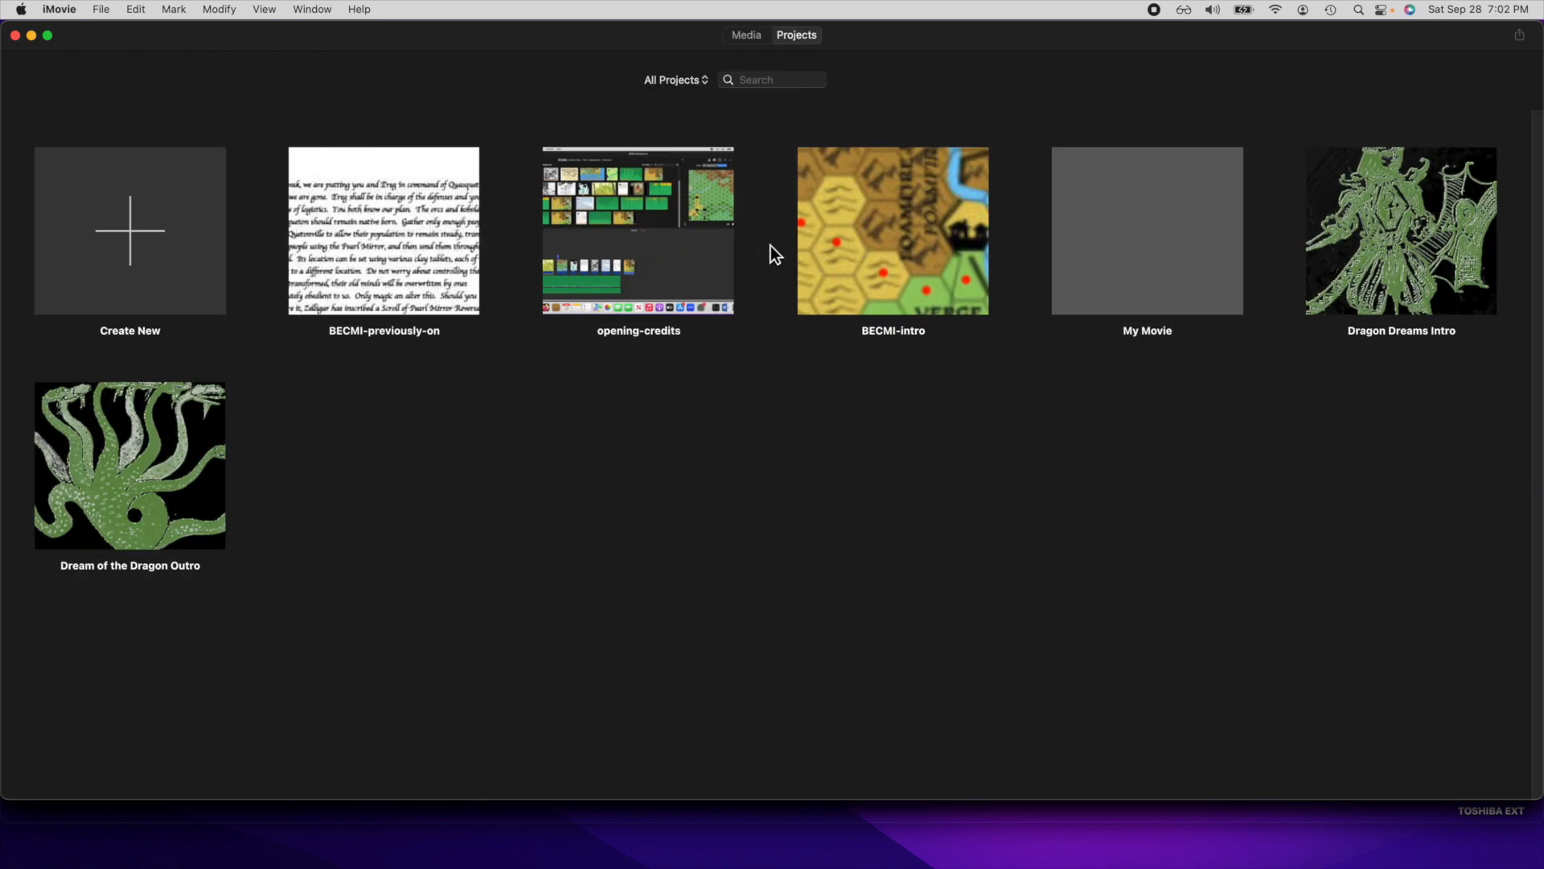
{"action": "left_click", "coordinate": [891, 246]}
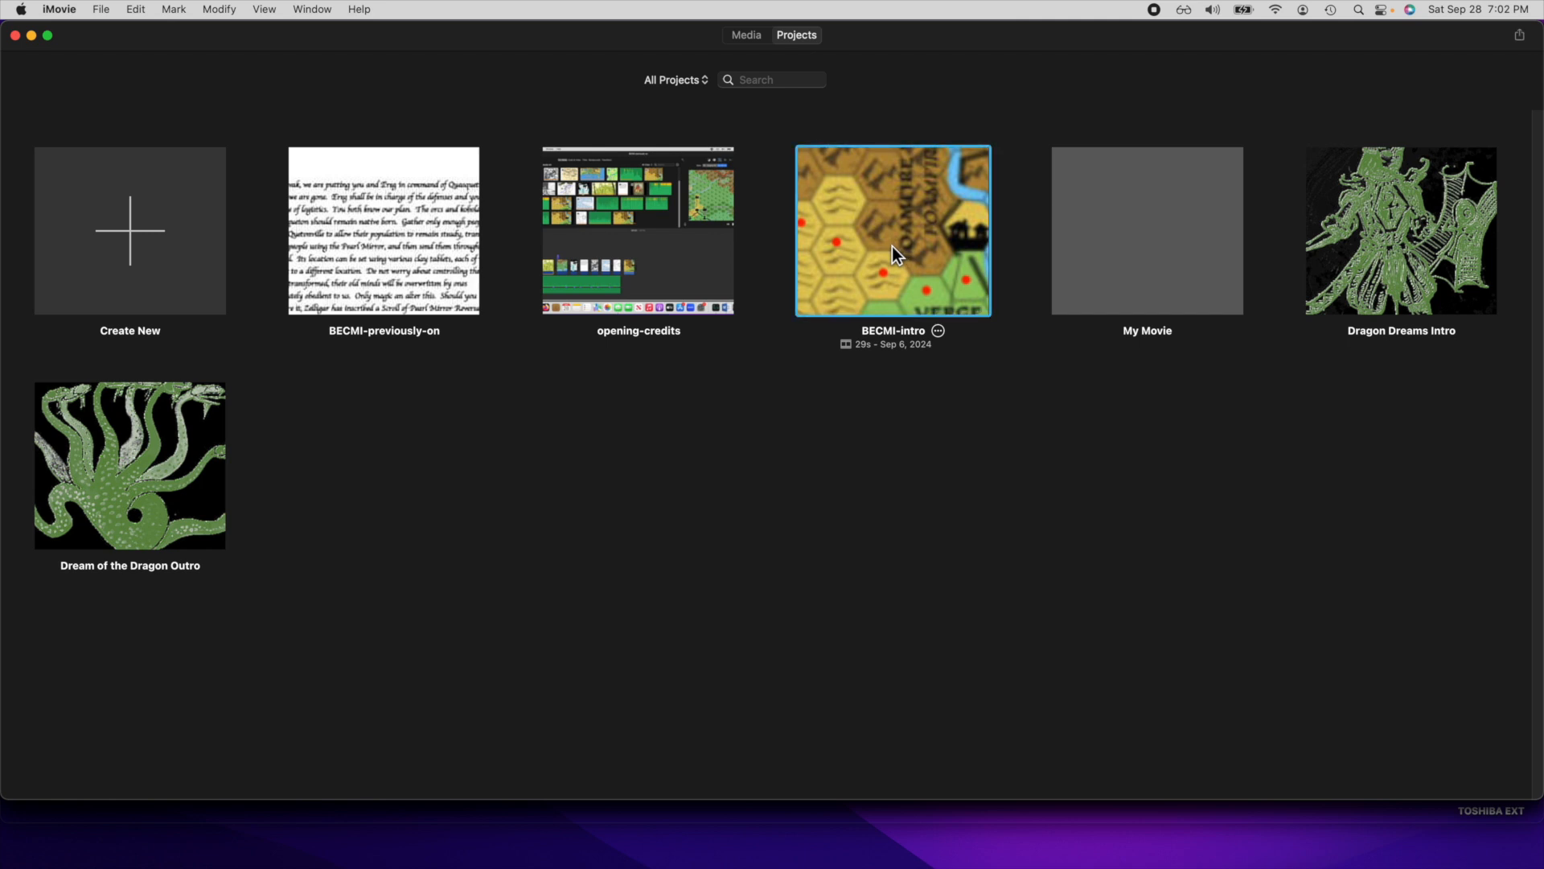
{"action": "double_click", "coordinate": [891, 246]}
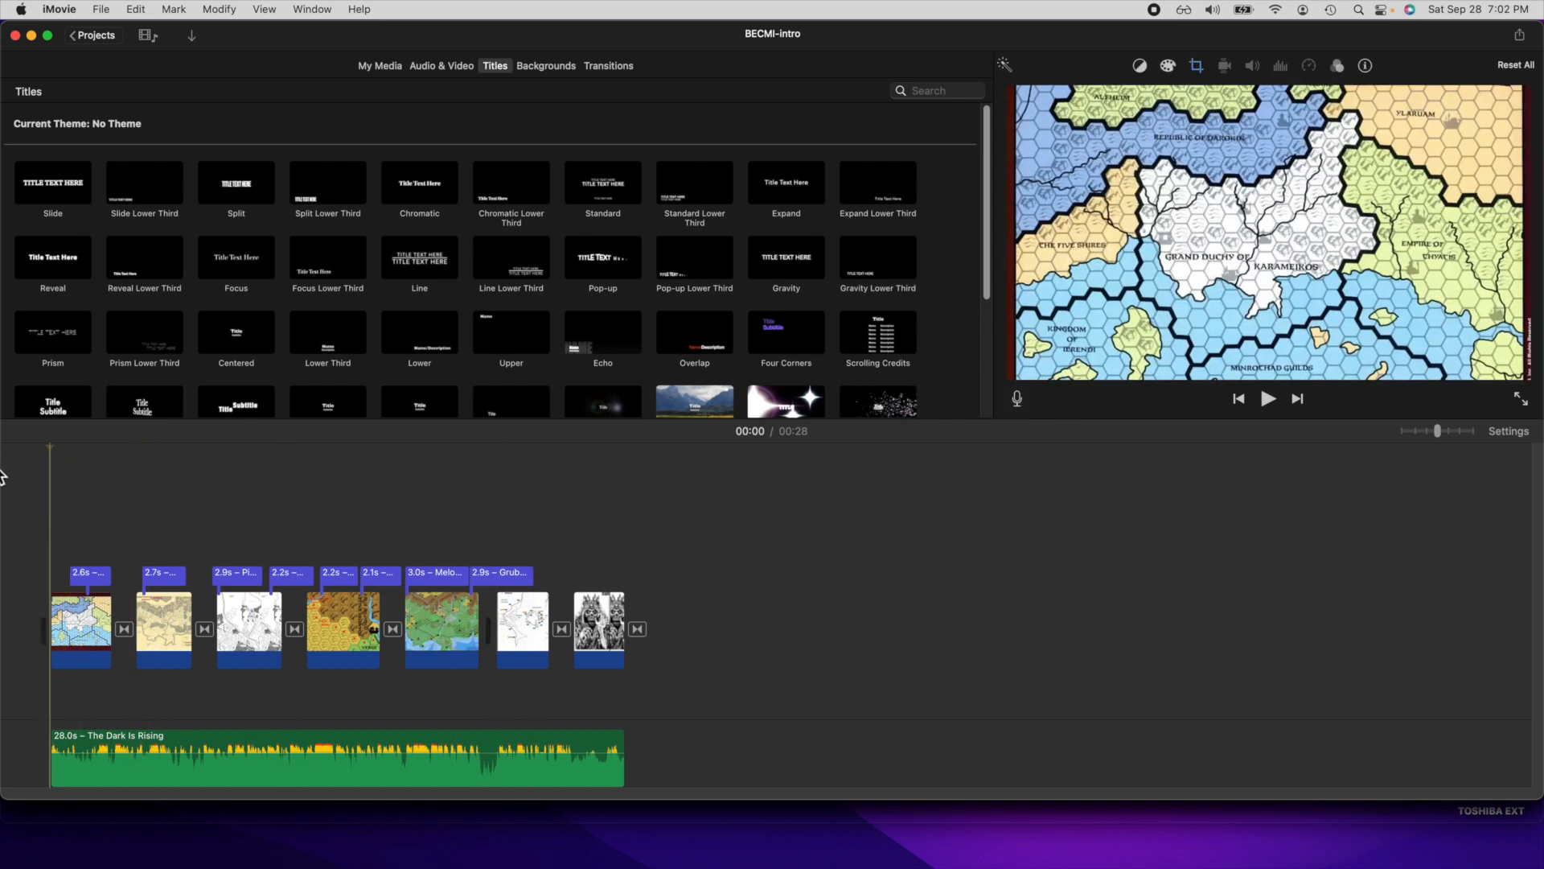
Step: Check the first clip's title and add a Pull Focus title above the last clip with the skeletal figure
{"action": "left_click", "coordinate": [101, 574]}
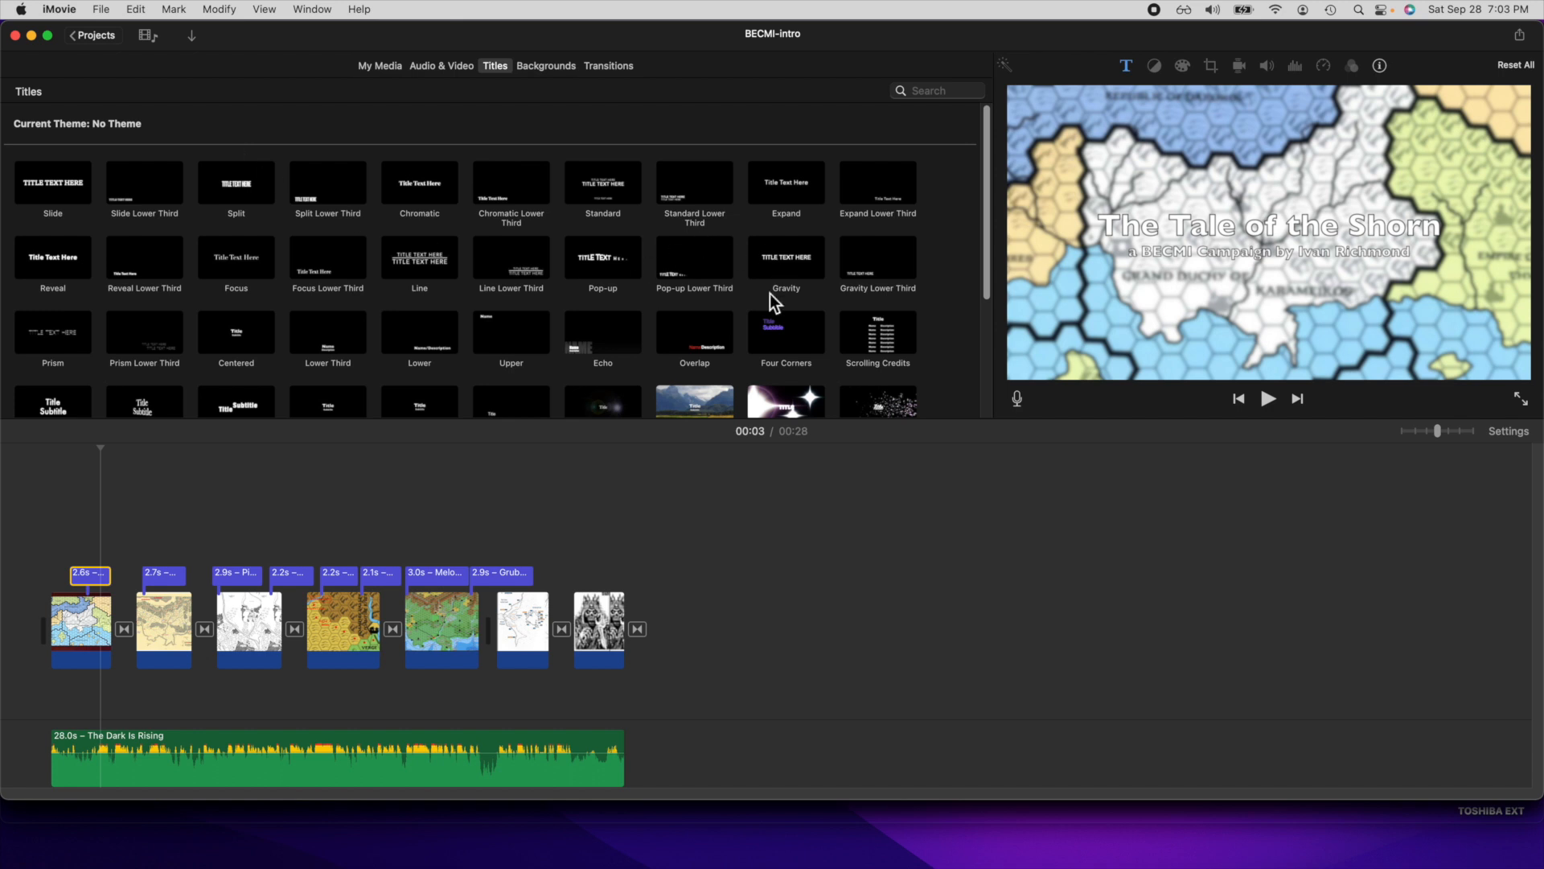
{"action": "left_click", "coordinate": [706, 407]}
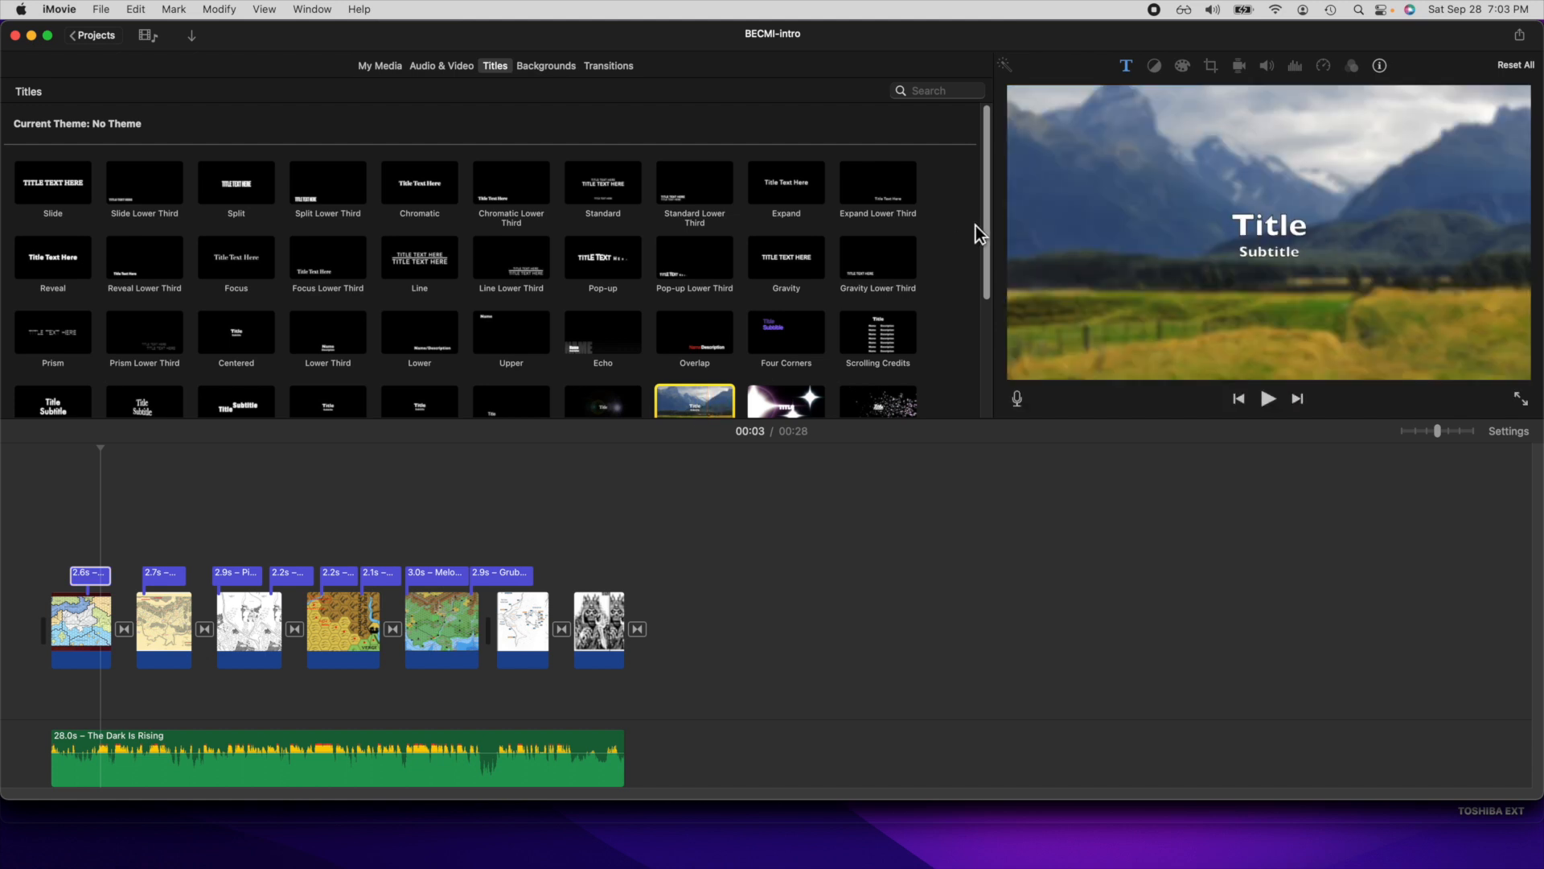
{"action": "left_click_drag", "start_coordinate": [987, 228], "coordinate": [989, 254]}
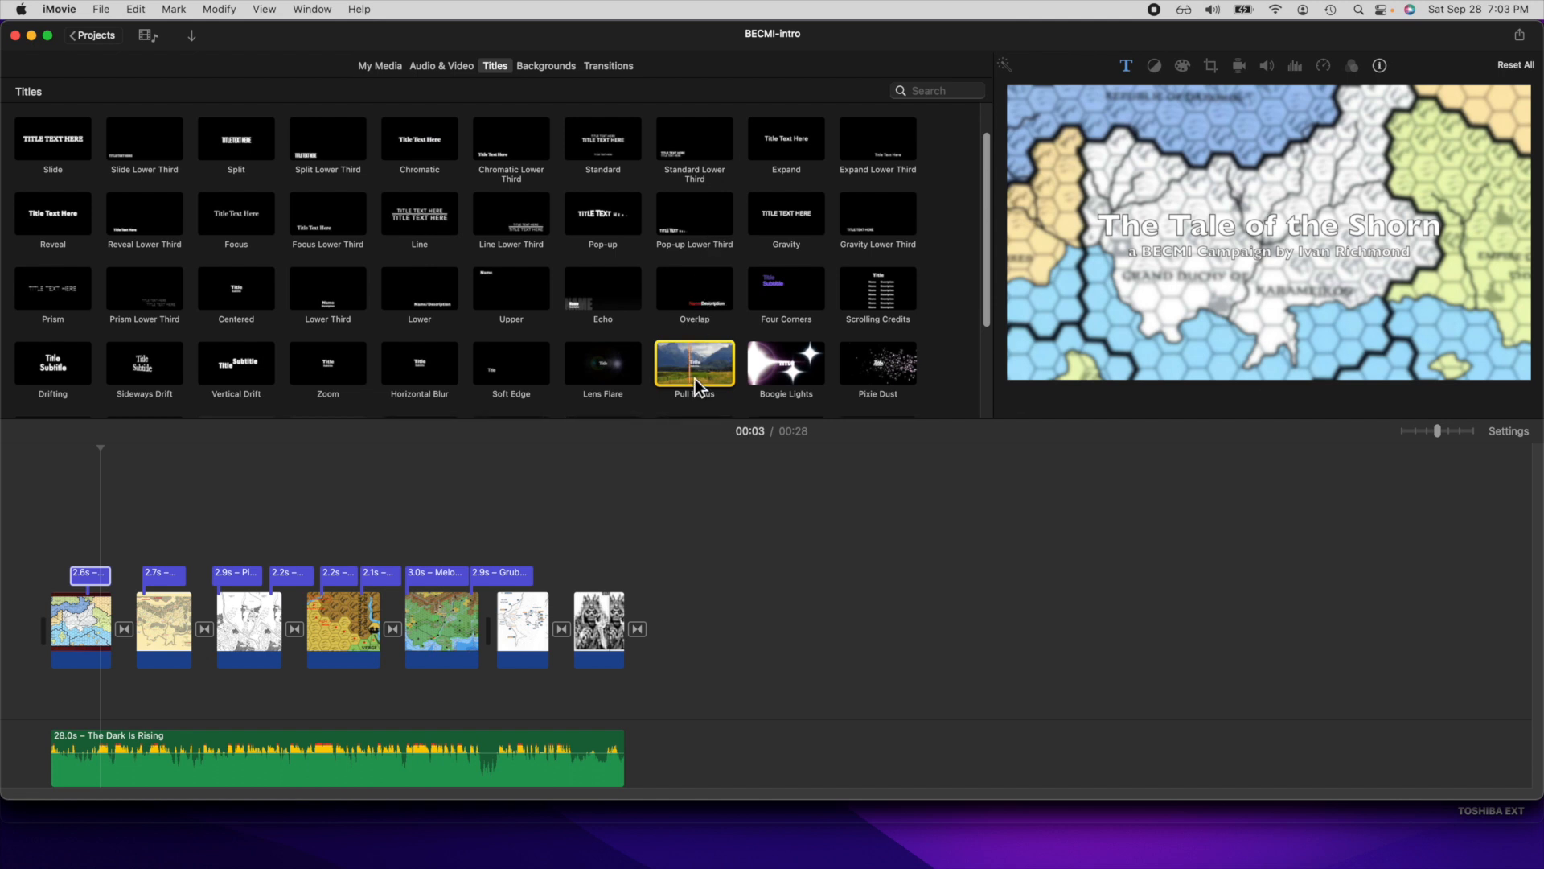
{"action": "left_click_drag", "start_coordinate": [693, 370], "coordinate": [596, 573]}
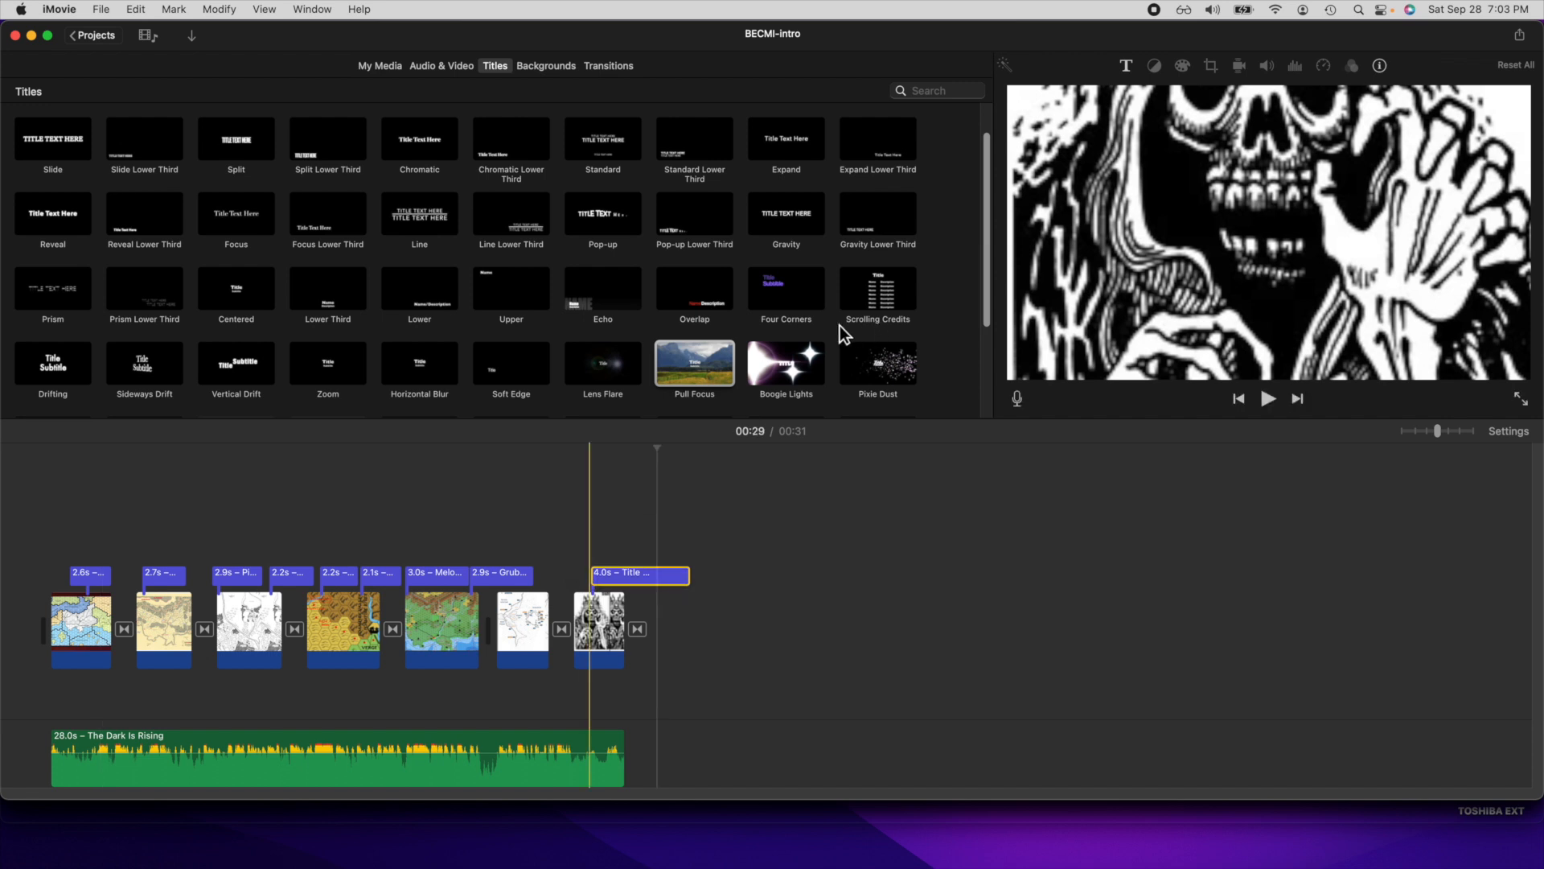
Step: Set the new title's text to "Dead Guy Shot!" and its subtitle to "This guy's creepy!!!"
{"action": "double_click", "coordinate": [672, 573]}
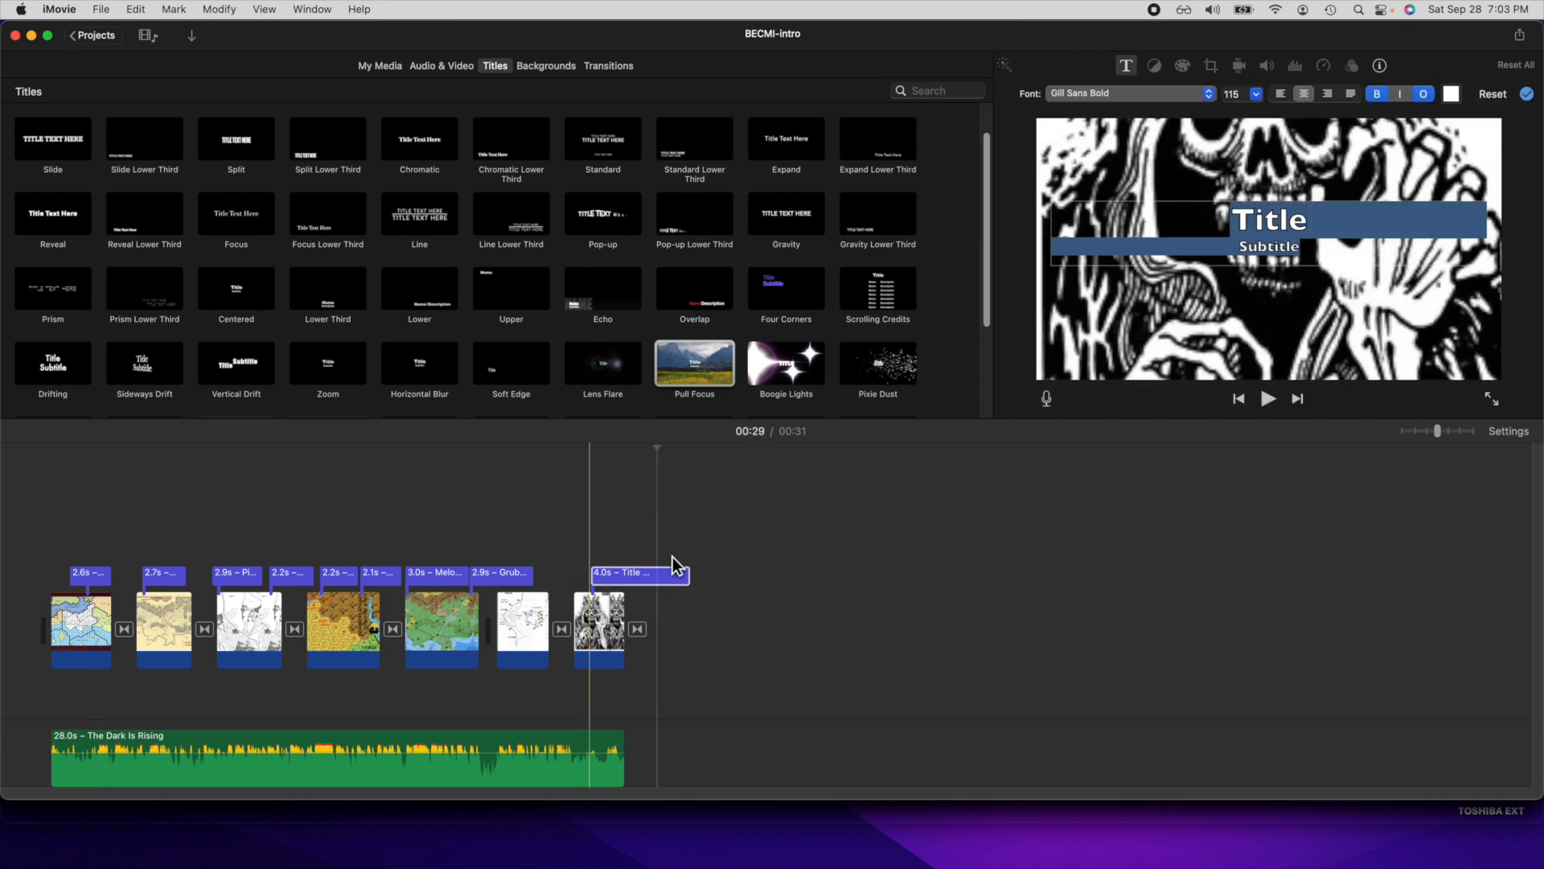
{"action": "double_click", "coordinate": [1275, 221]}
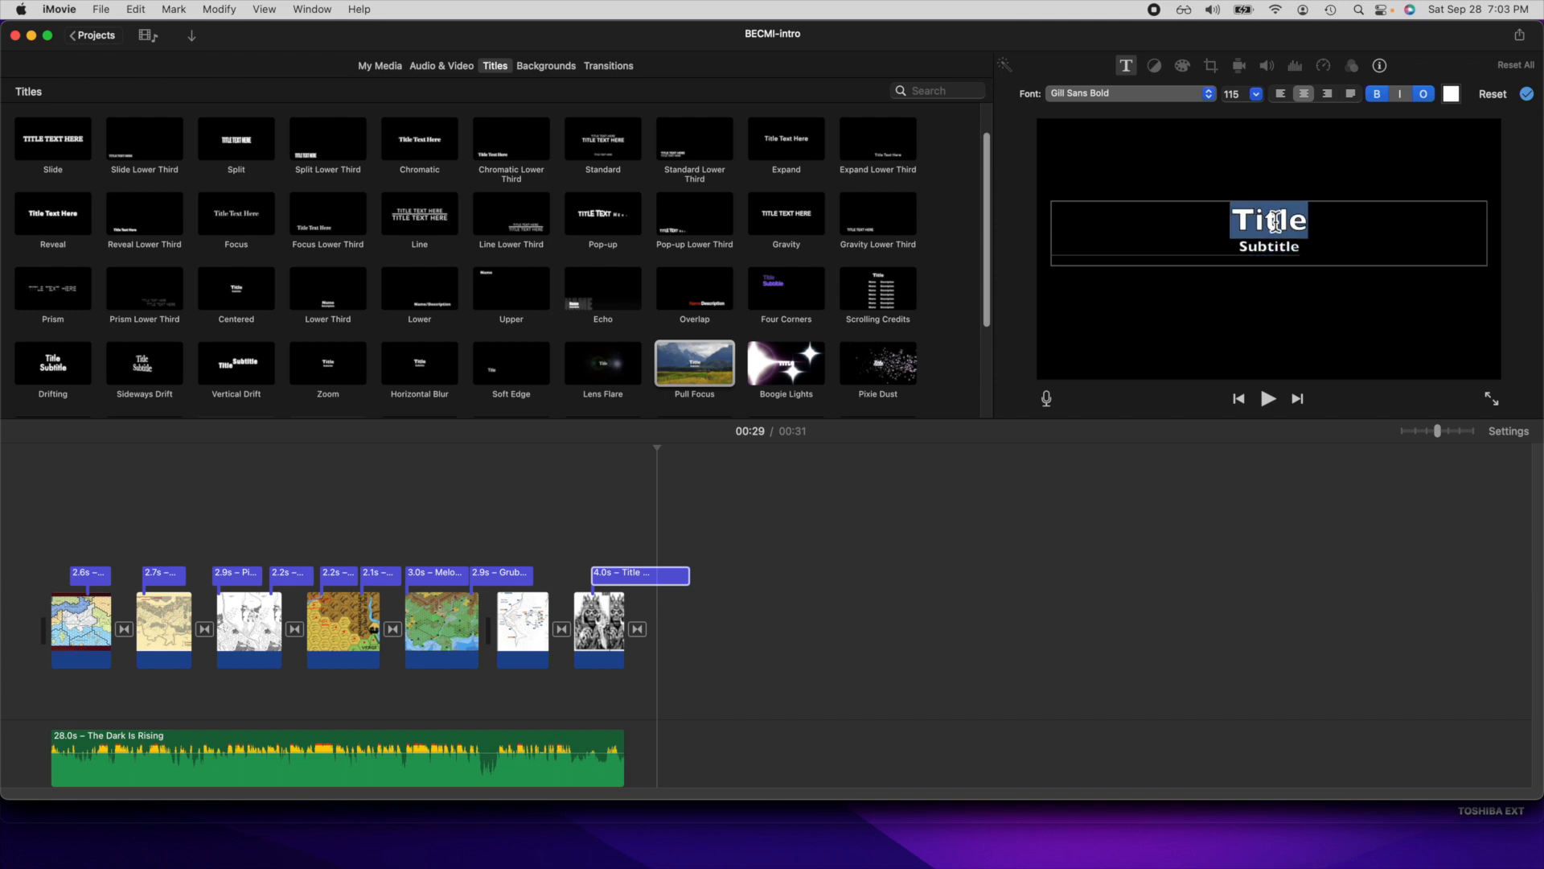
{"action": "type", "text": "Dead"}
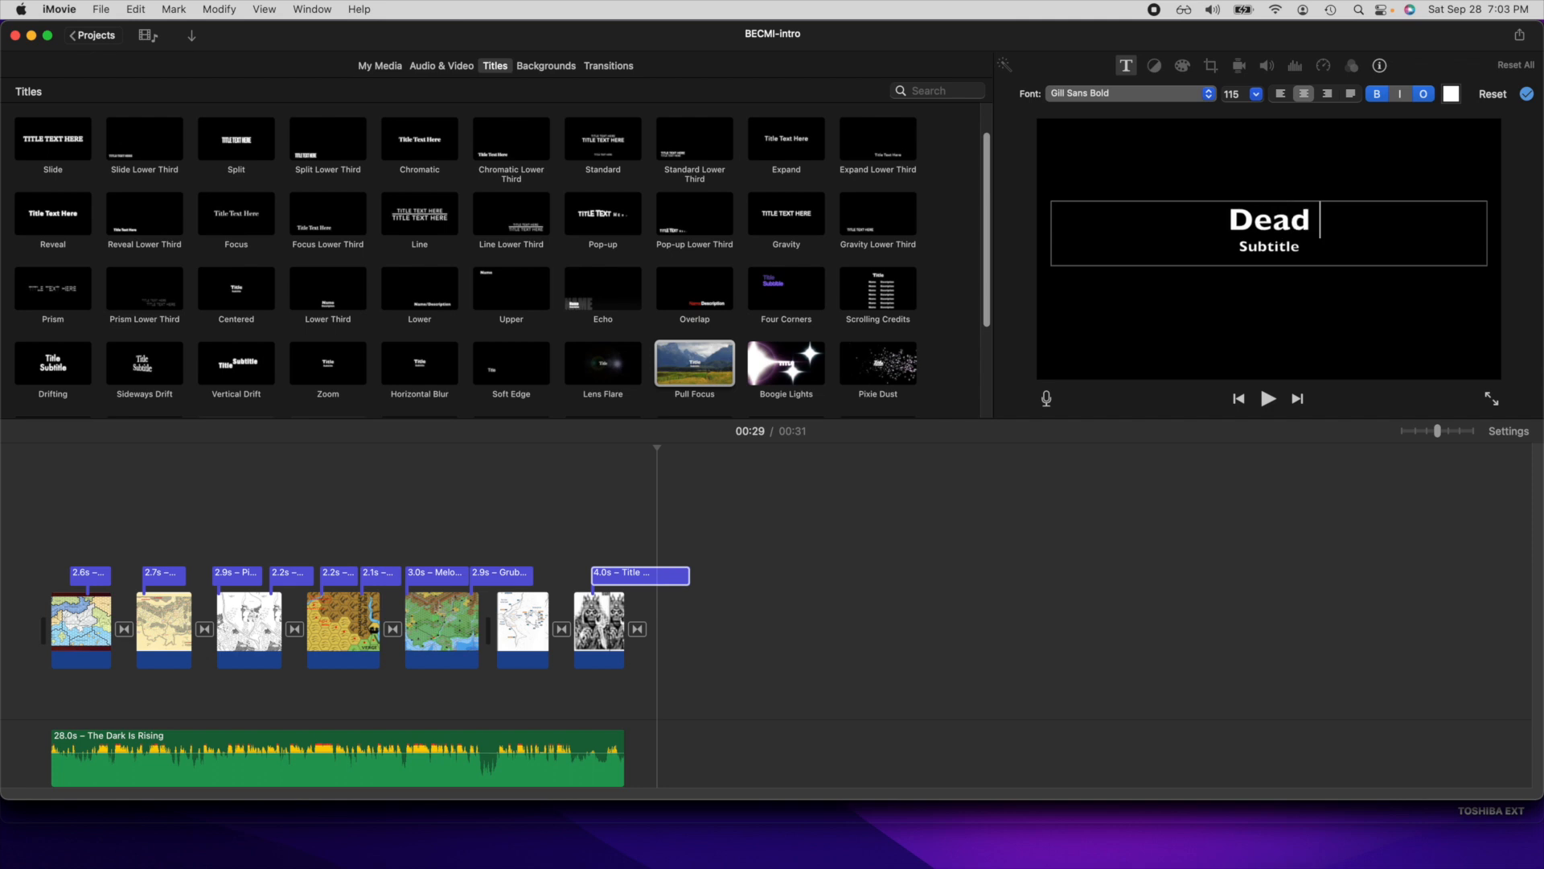
{"action": "type", "text": " Guy Shot!"}
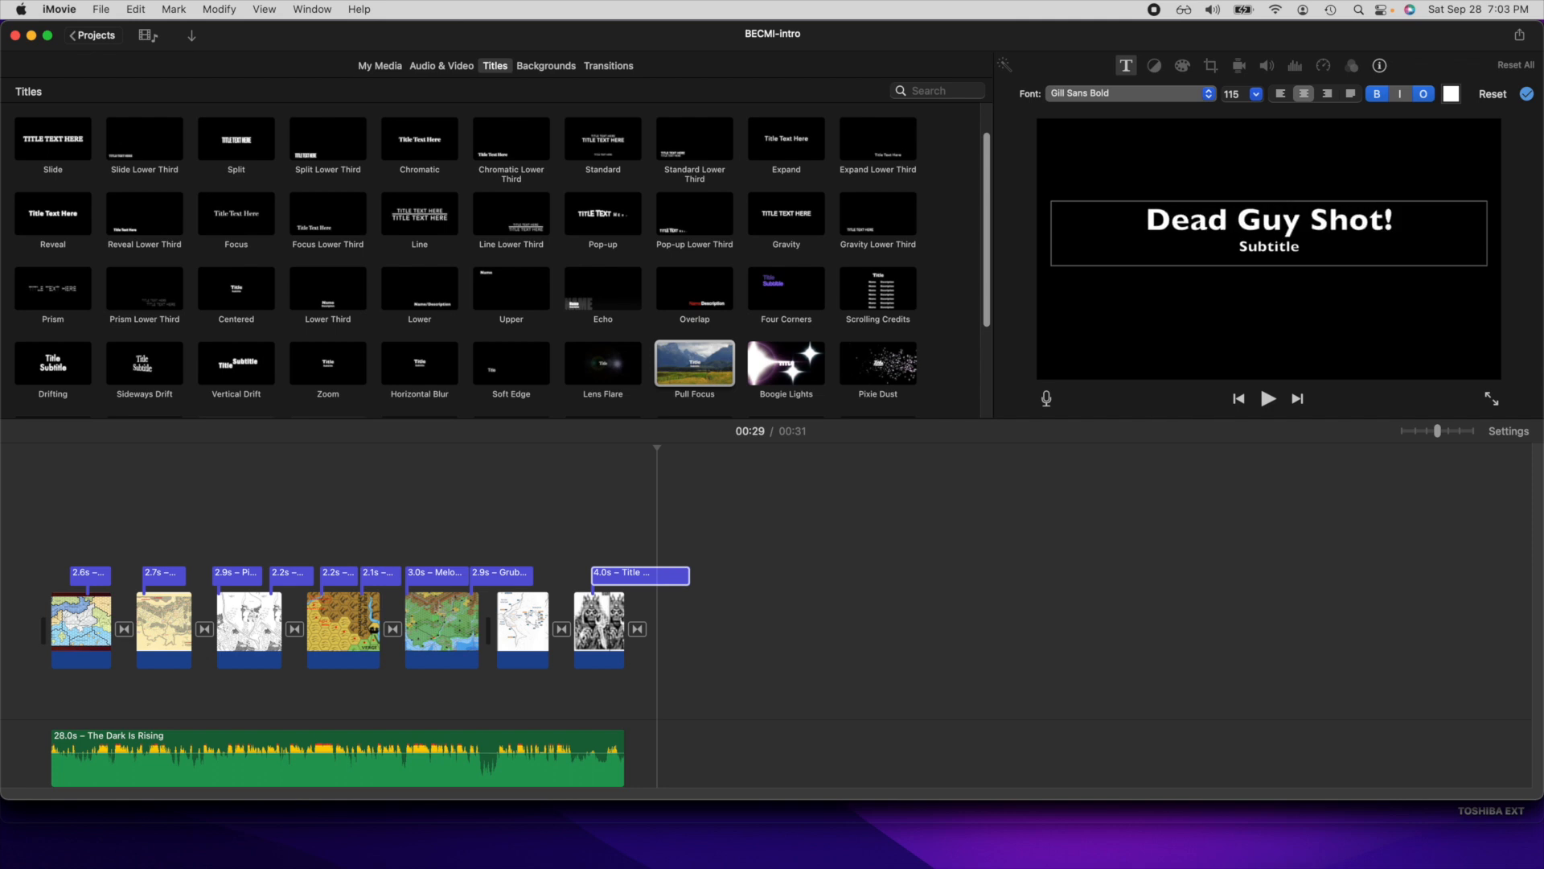
{"action": "key", "text": "Tab"}
{"action": "type", "text": "This guy's creepy!!!"}
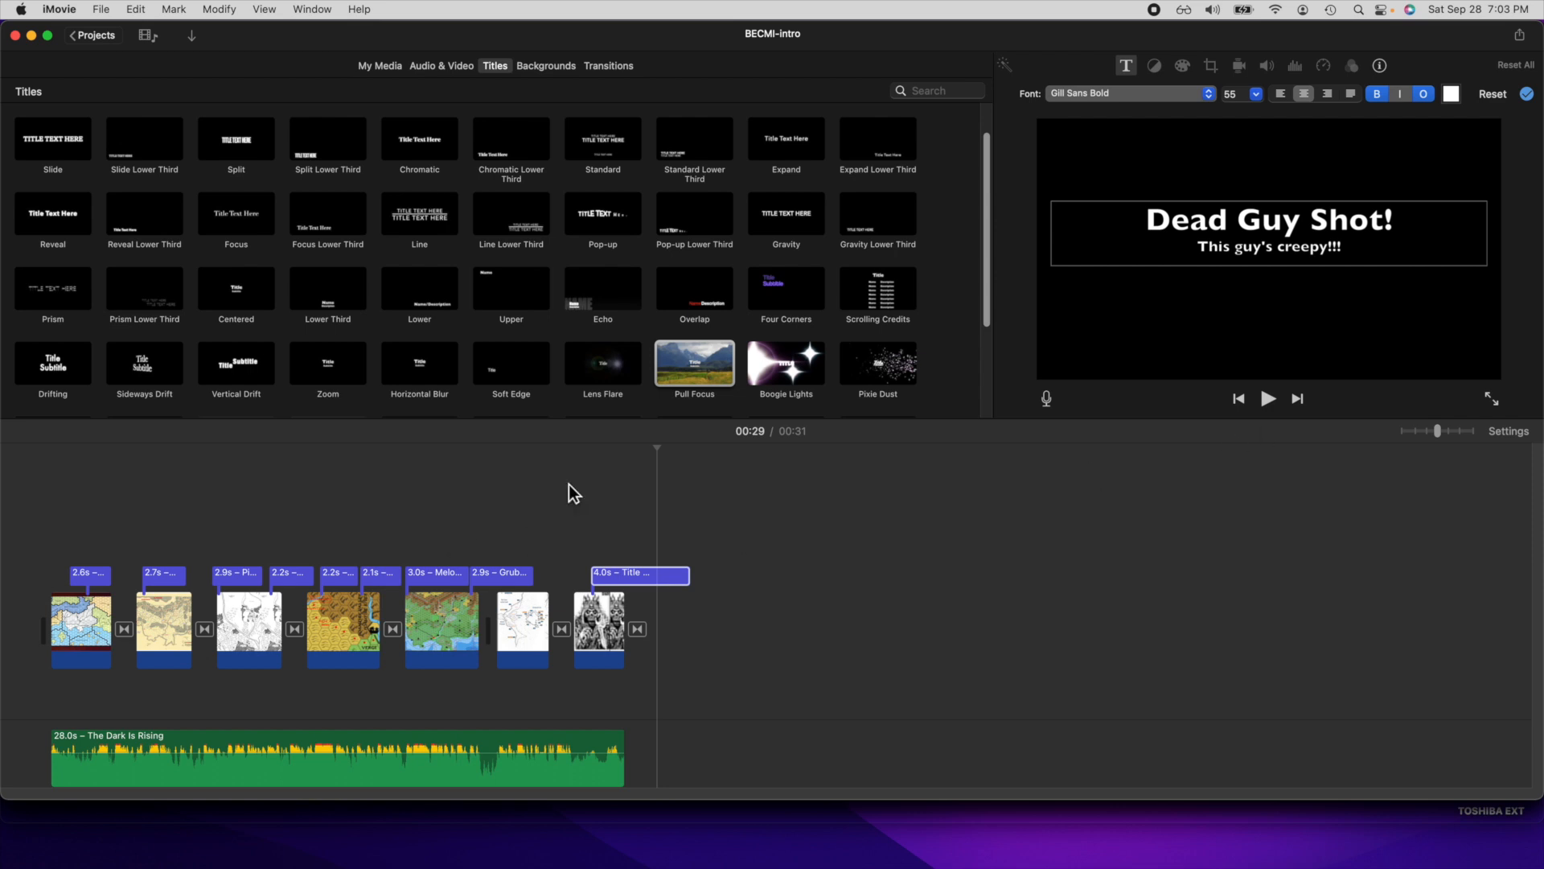
Step: Scrub the playhead across the "Dead Guy Shot!" title to review how it appears over the last clip
{"action": "left_click_drag", "start_coordinate": [666, 452], "coordinate": [629, 459]}
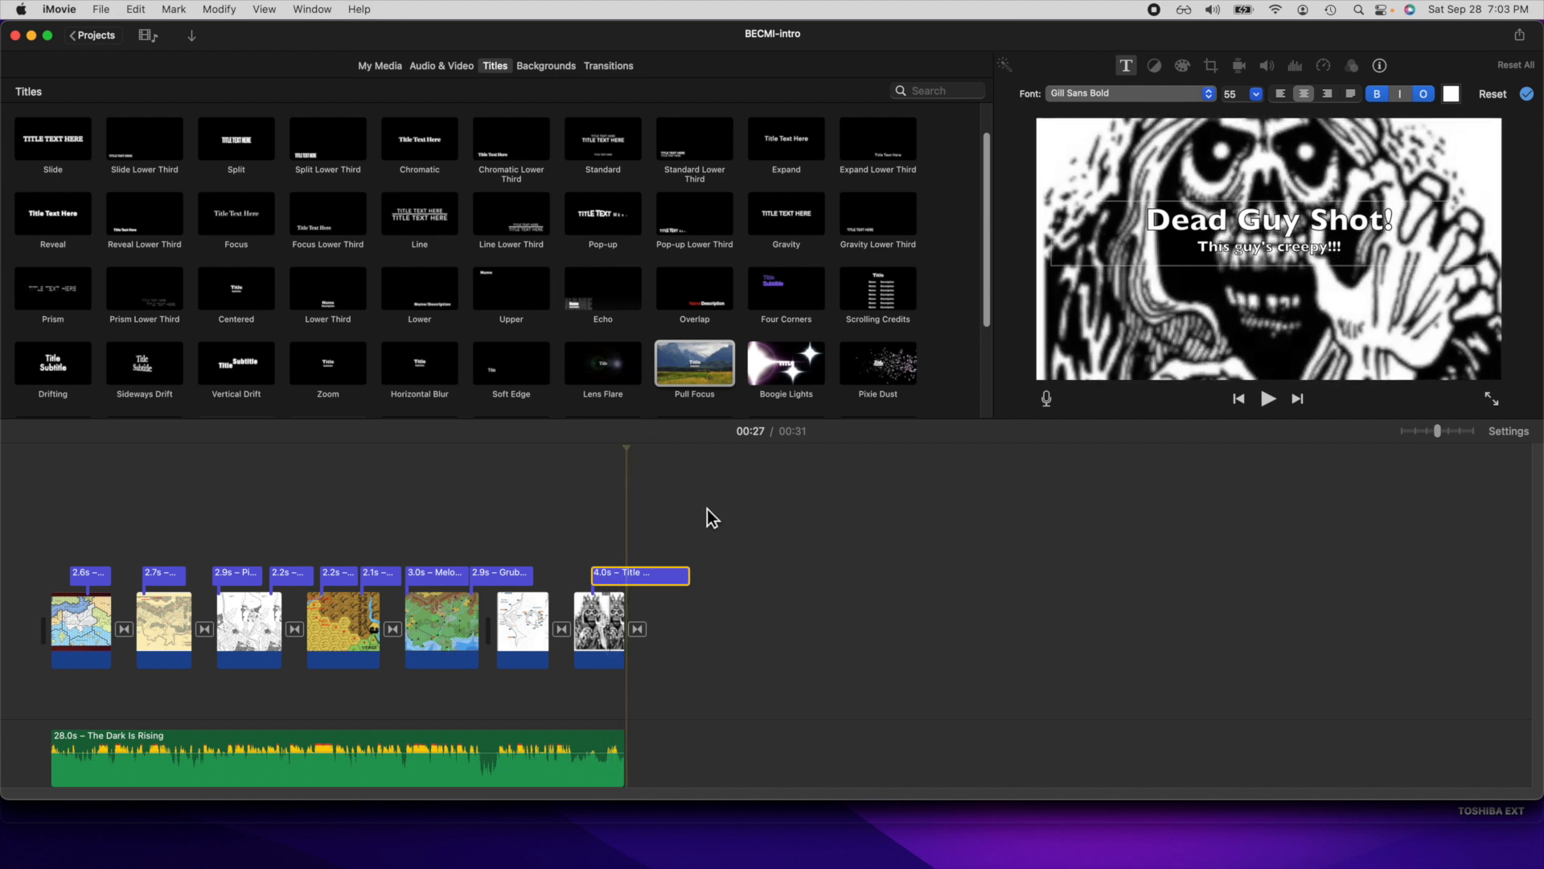
{"action": "left_click", "coordinate": [808, 516]}
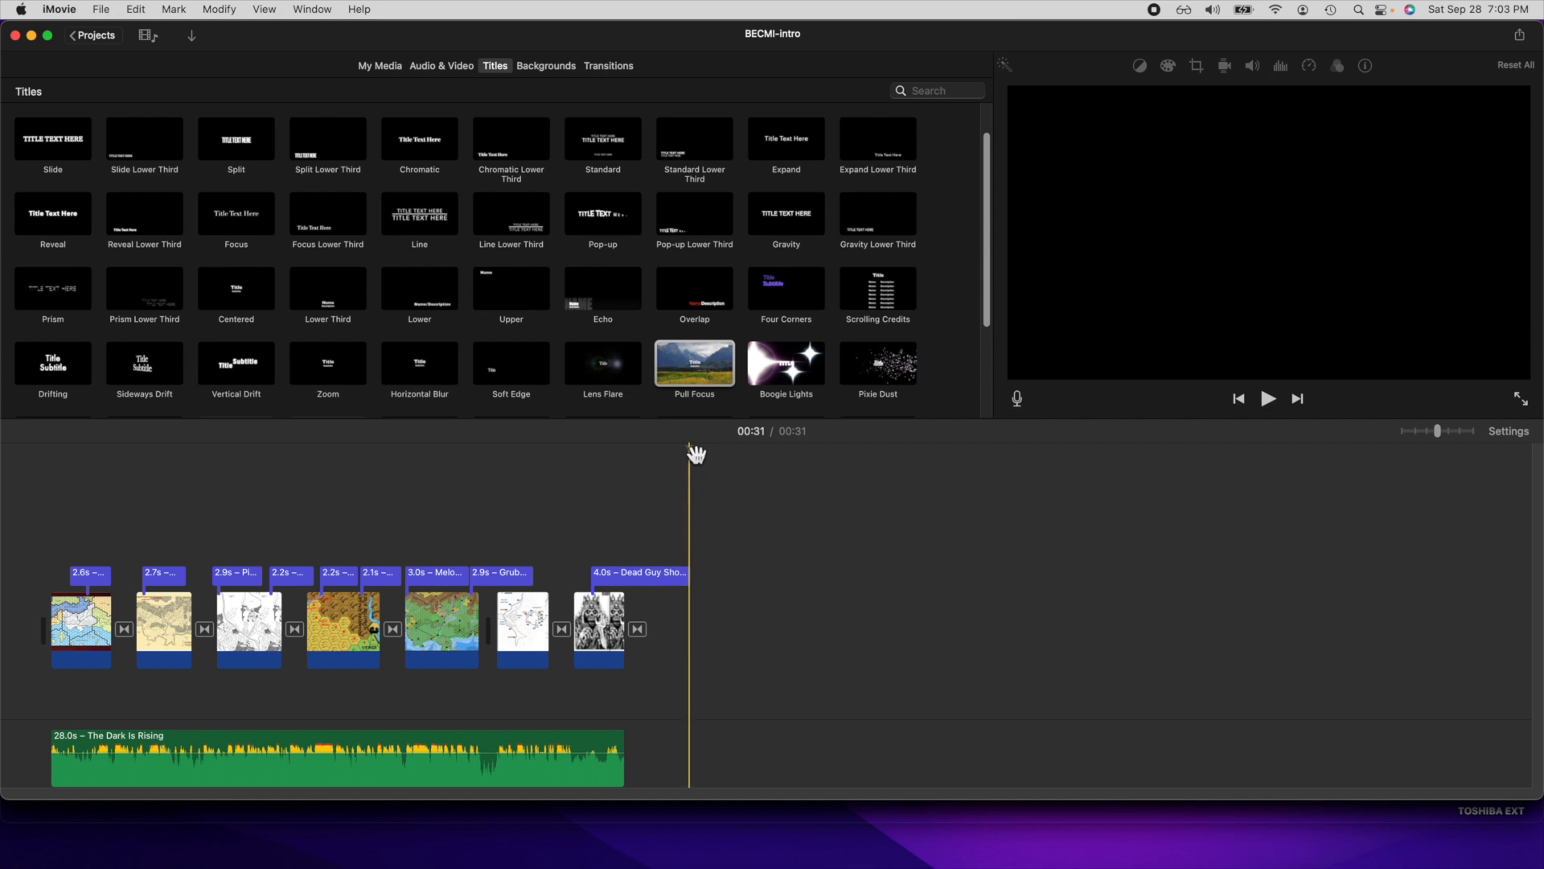
{"action": "left_click_drag", "start_coordinate": [696, 454], "coordinate": [570, 460]}
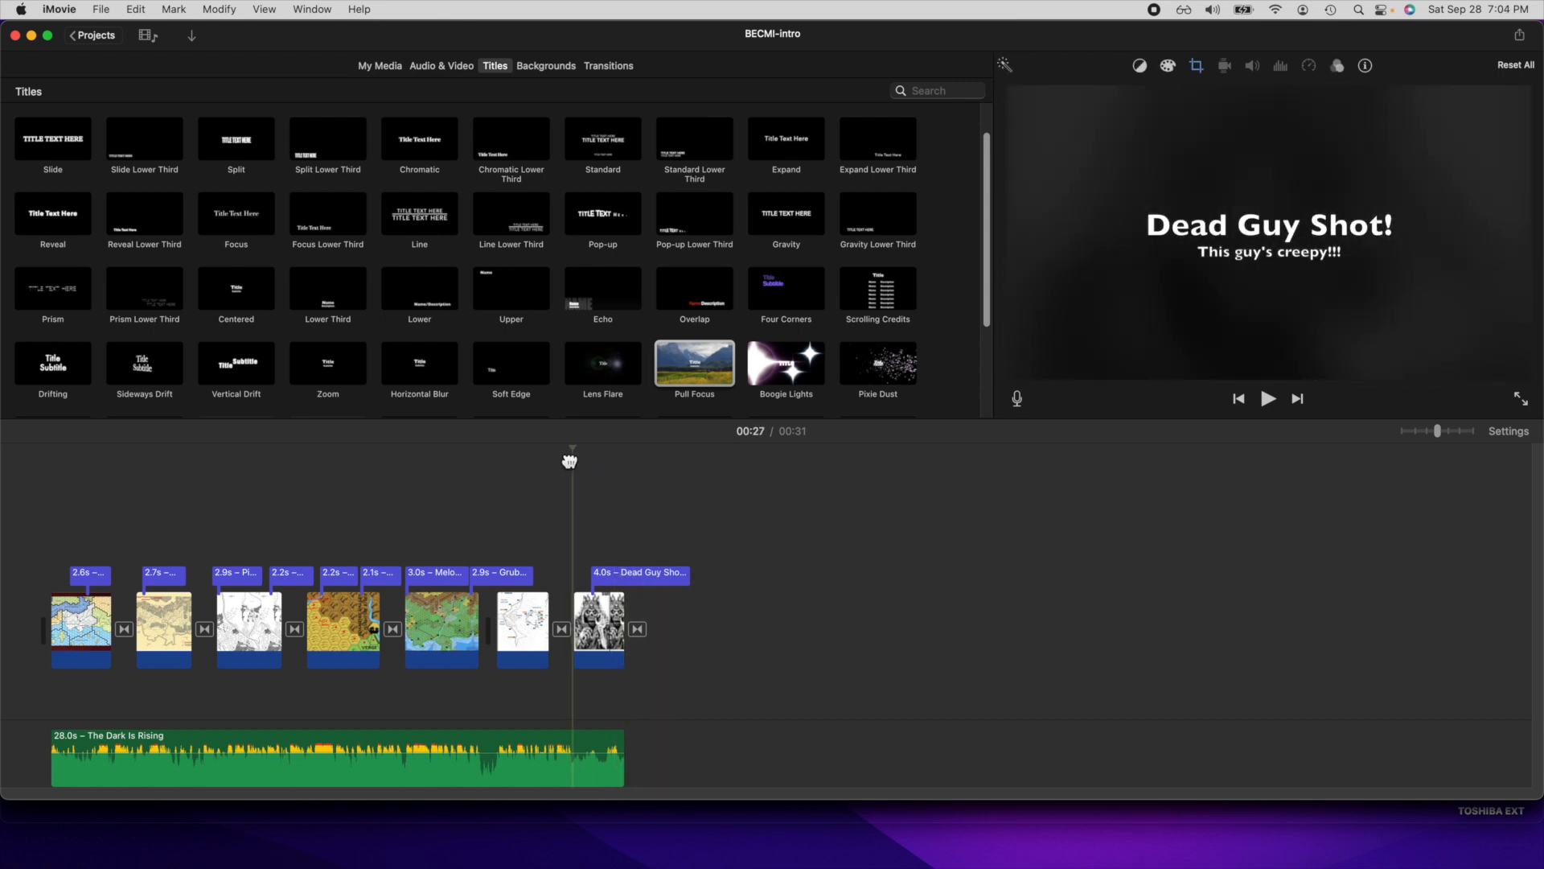
Step: Shorten the "Dead Guy Shot!" title to 0.5 s within the last clip, and delete it from the timeline
{"action": "left_click", "coordinate": [641, 573]}
{"action": "left_click_drag", "start_coordinate": [693, 585], "coordinate": [621, 587]}
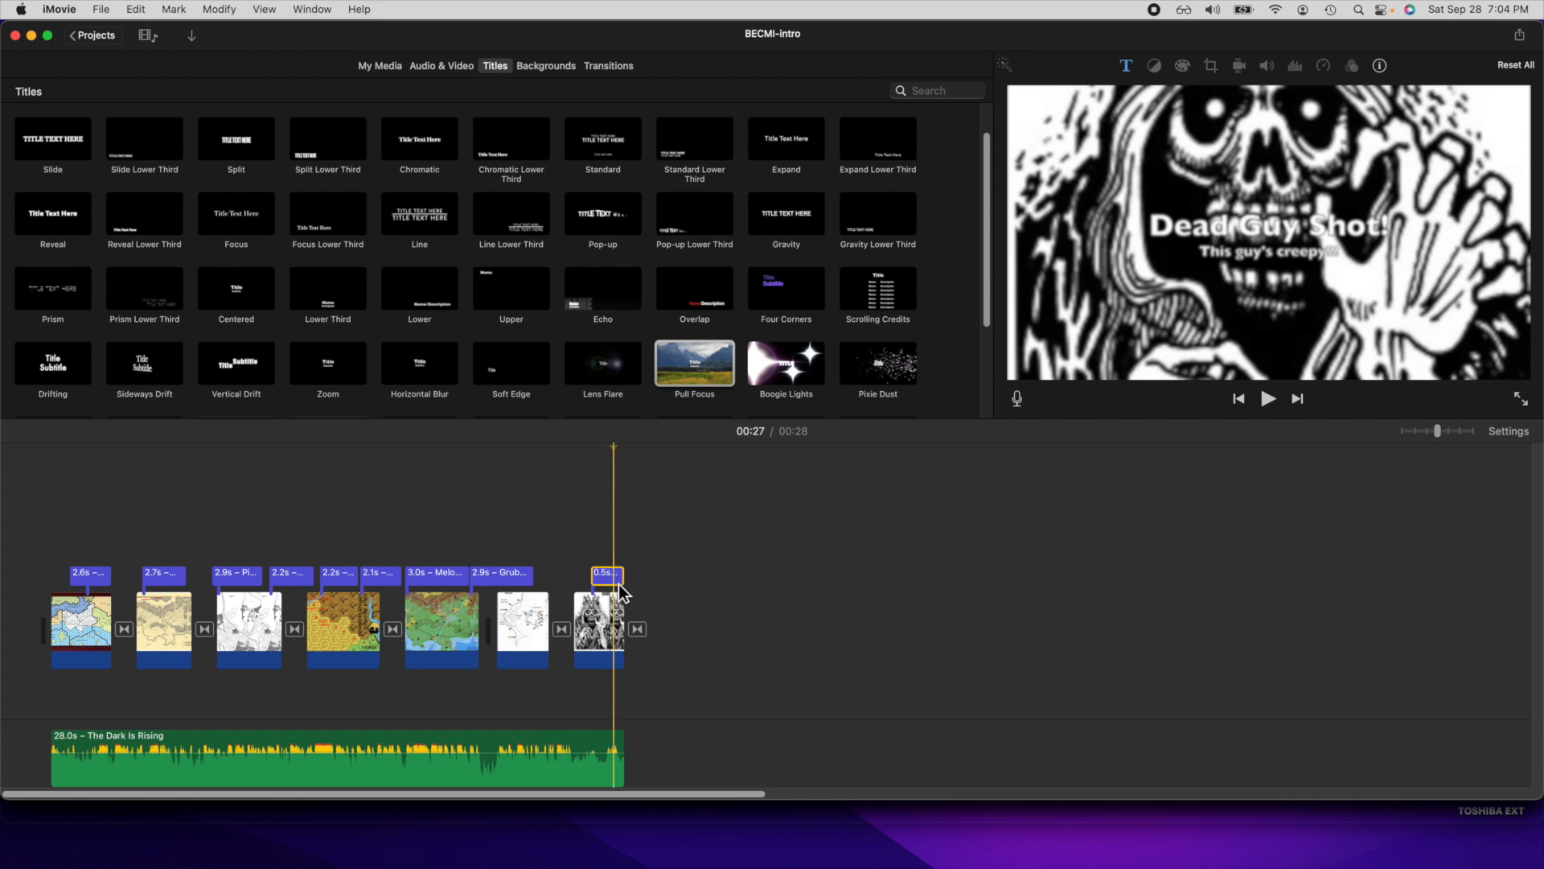
{"action": "left_click", "coordinate": [620, 586]}
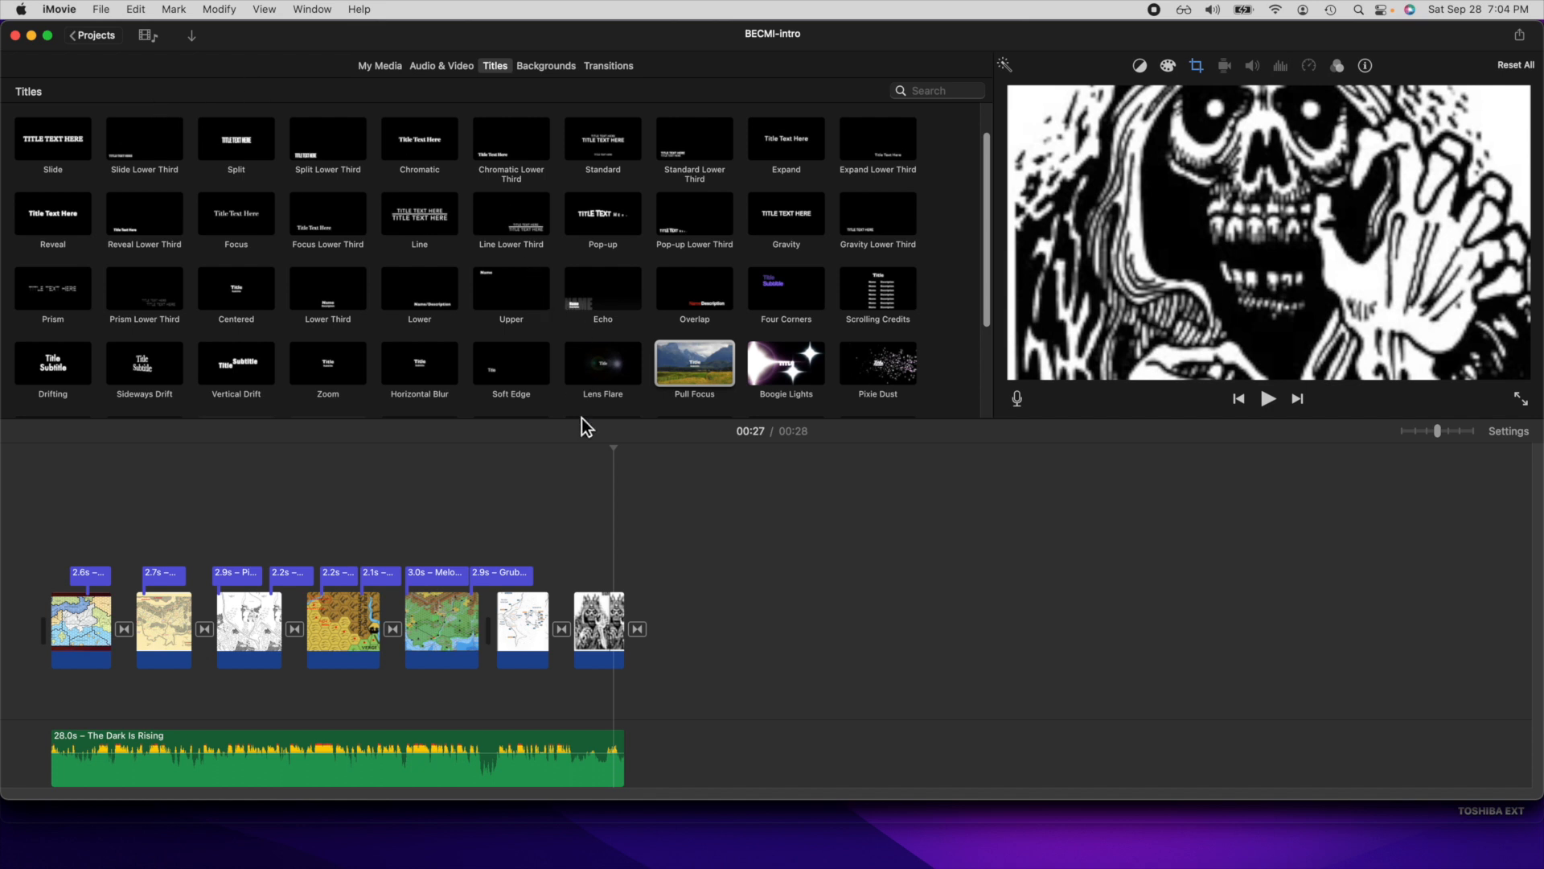
Step: Return the playhead to the start of the timeline and examine The Dark Is Rising music track
{"action": "left_click_drag", "start_coordinate": [613, 452], "coordinate": [254, 466]}
{"action": "left_click_drag", "start_coordinate": [257, 465], "coordinate": [49, 465]}
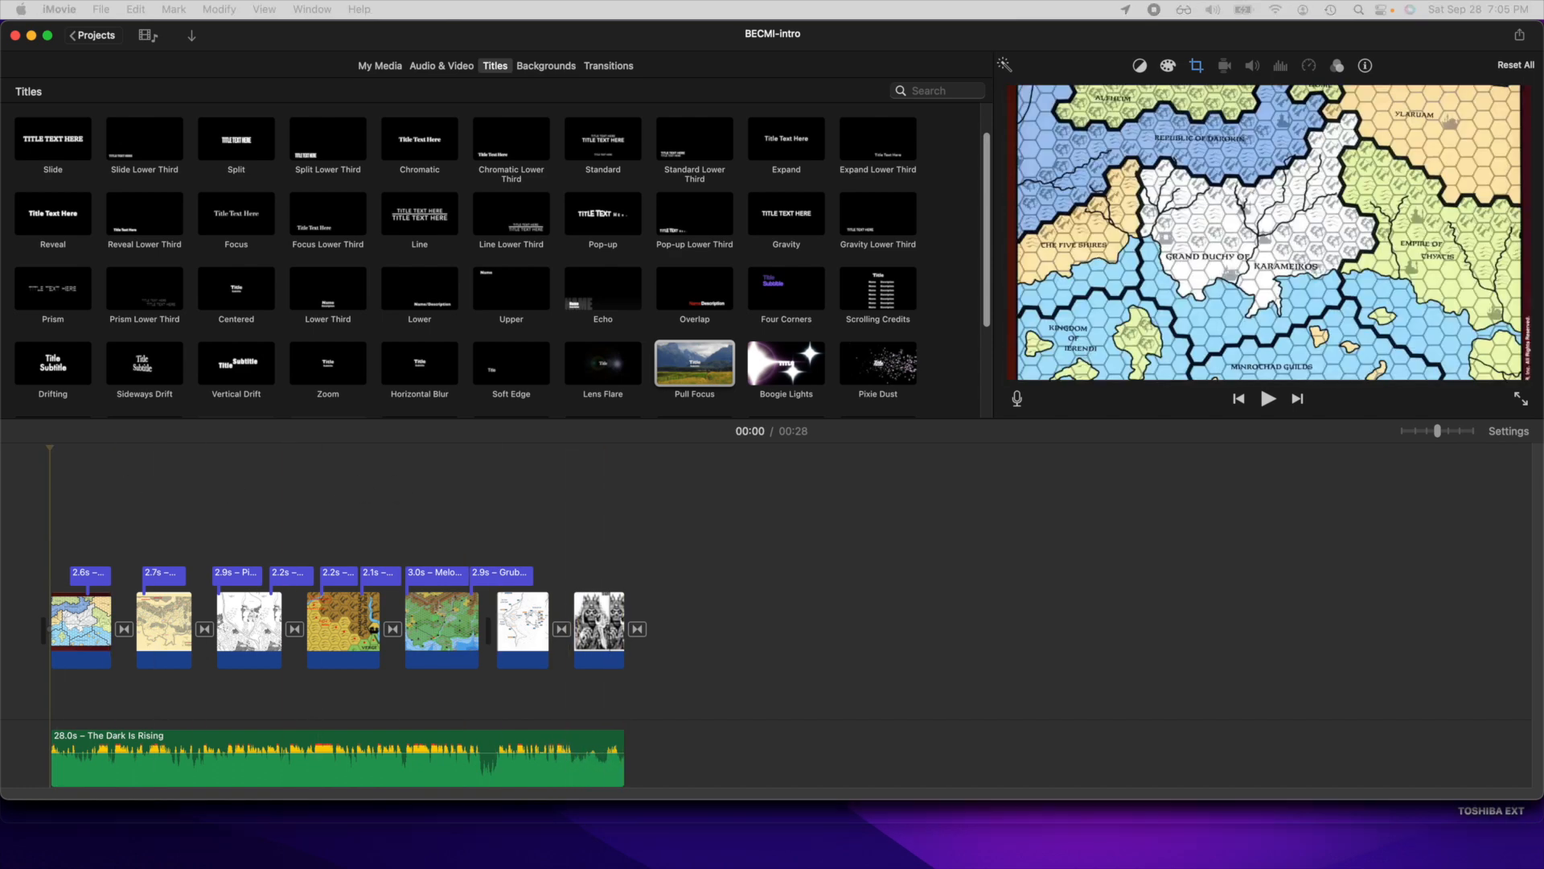
{"action": "left_click", "coordinate": [227, 745]}
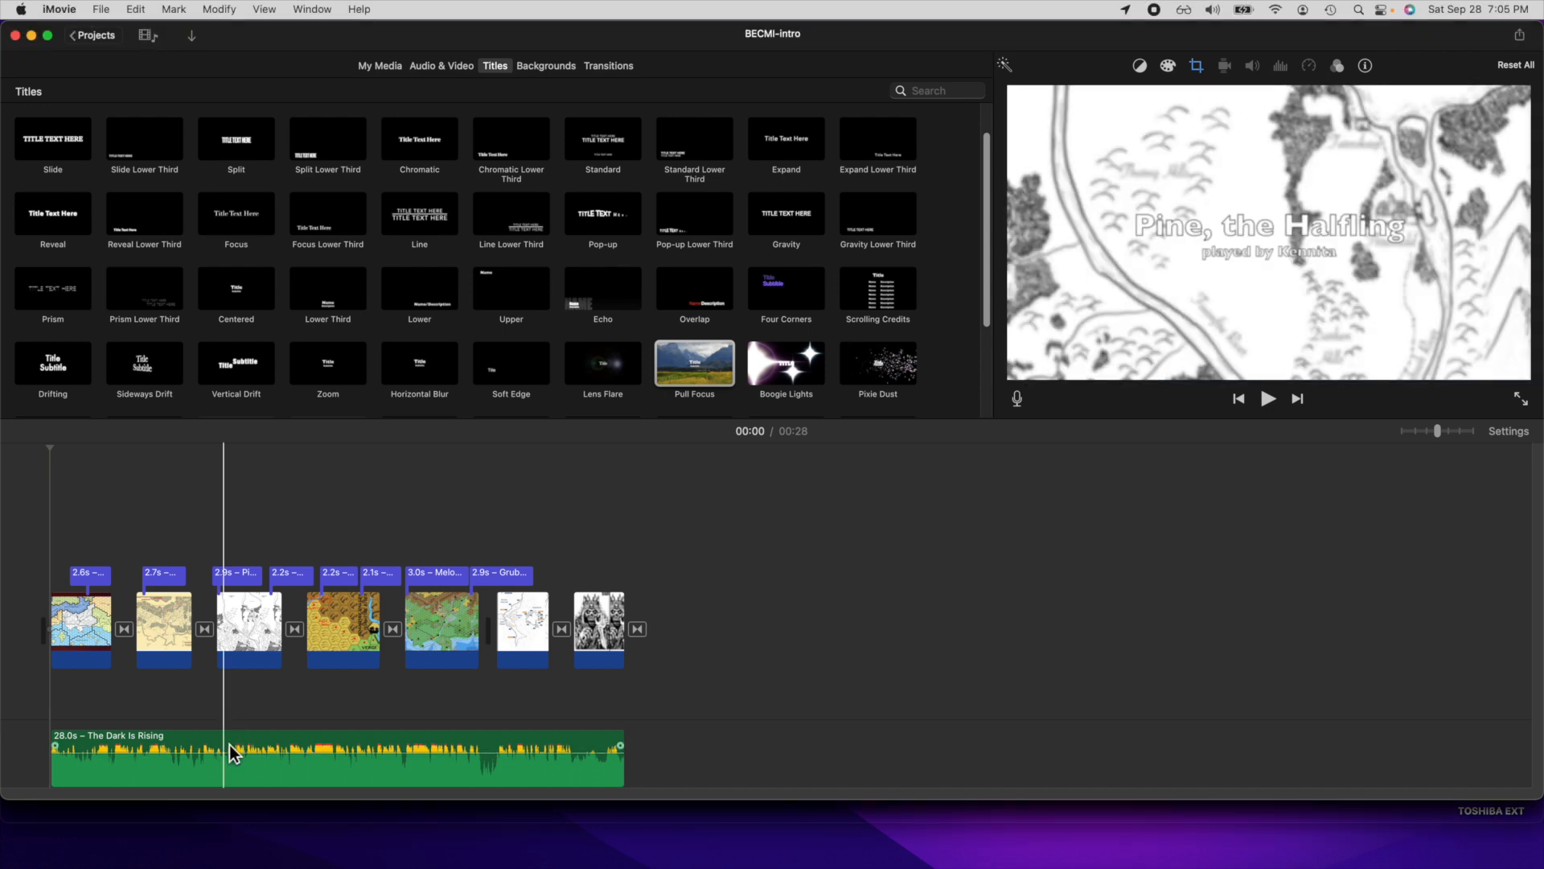